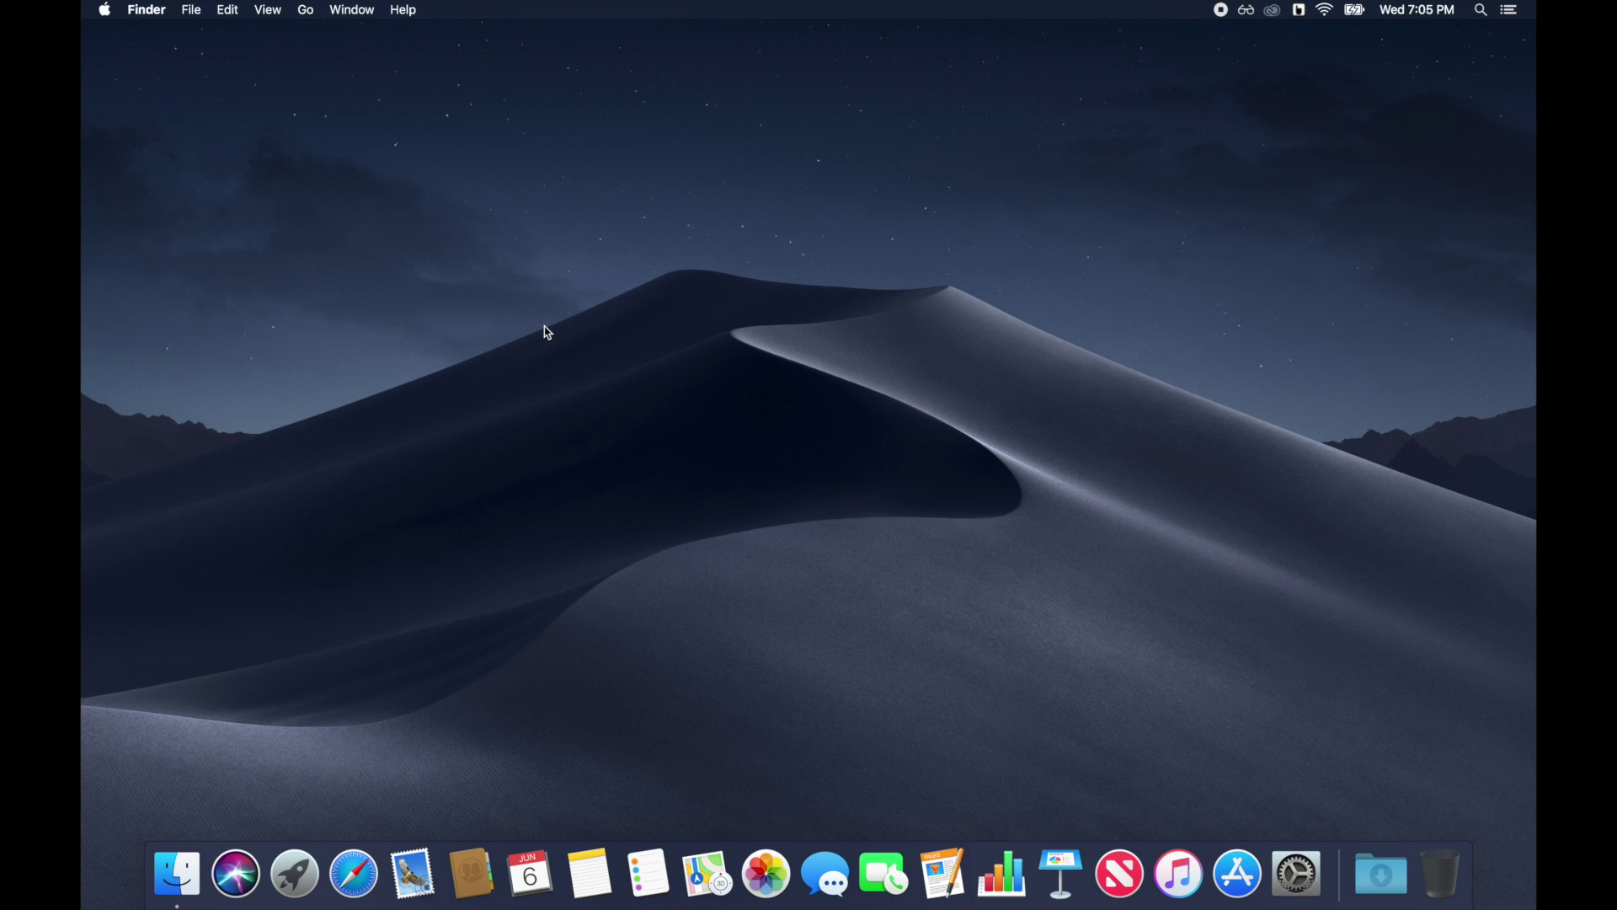
Launch the News app
click(1119, 874)
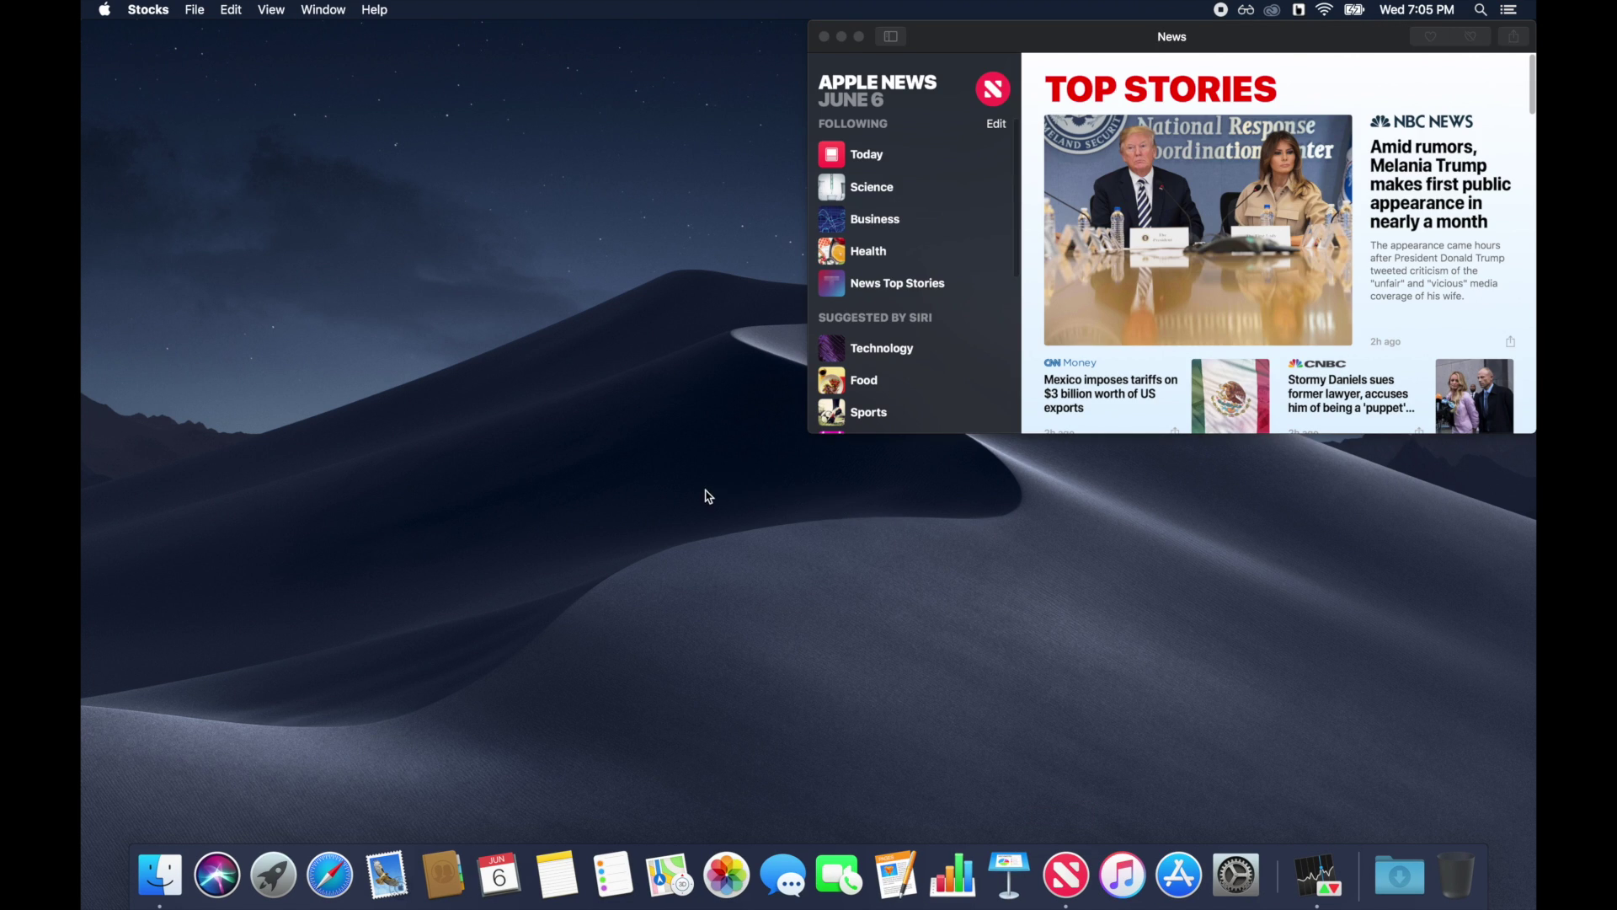
View the S&P 500 and AAPL entries in Stocks, inspect Apple's one-day price chart, and quit Stocks
scroll(606, 446, down, 4)
scroll(606, 446, up, 4)
click(539, 333)
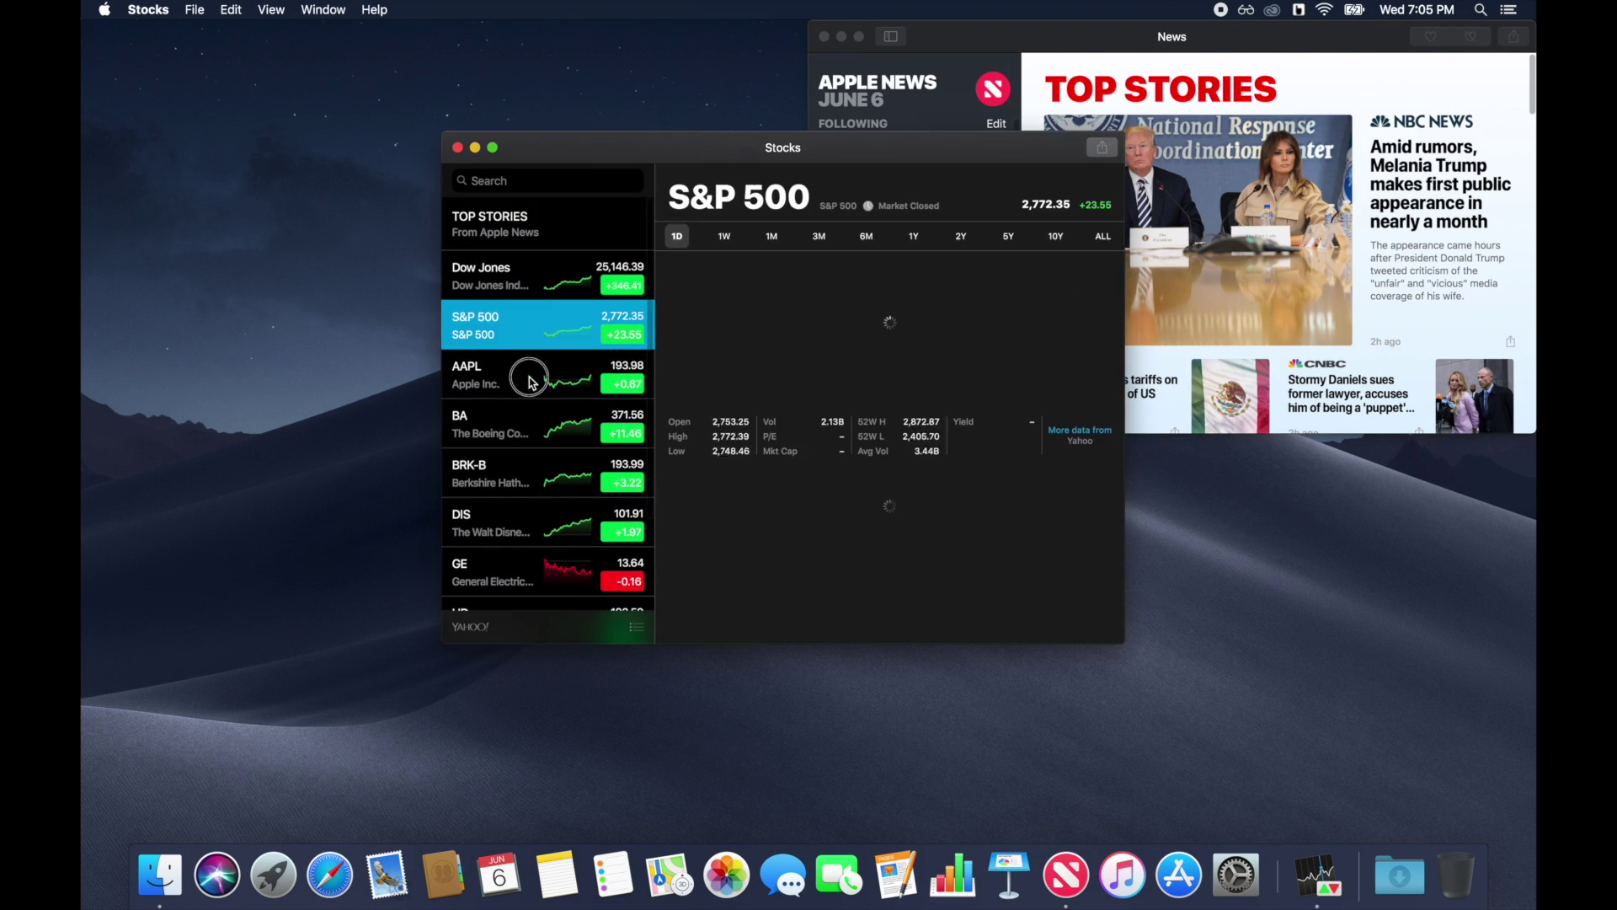
click(526, 375)
click(730, 343)
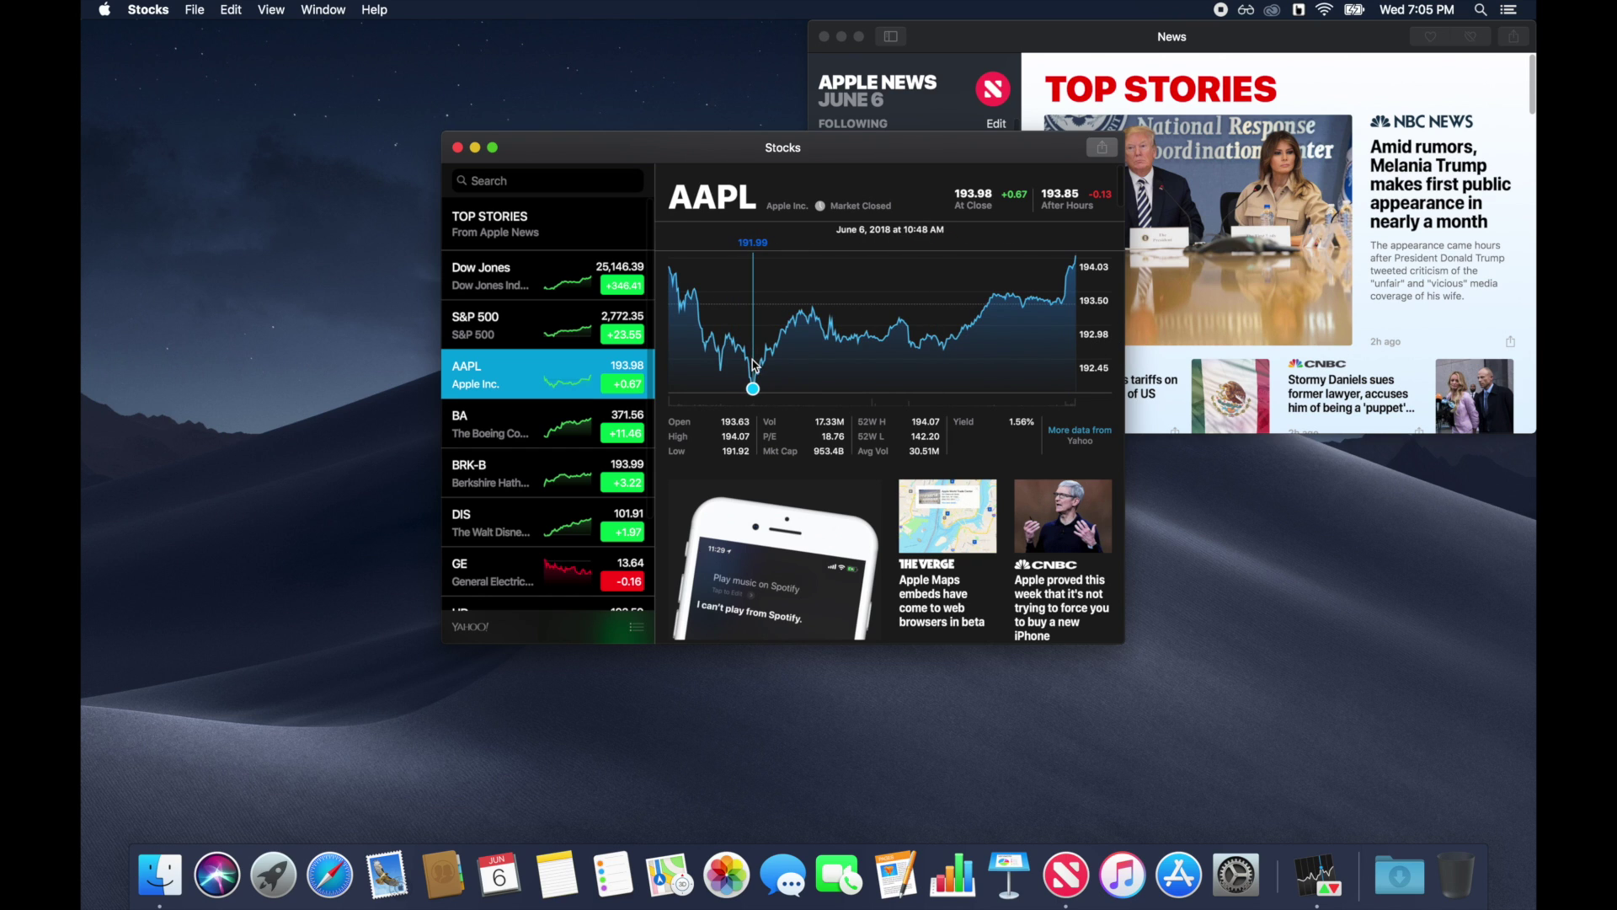
key(super+q)
Look through the channels and topics in News and open the Business topic
scroll(944, 326, down, 5)
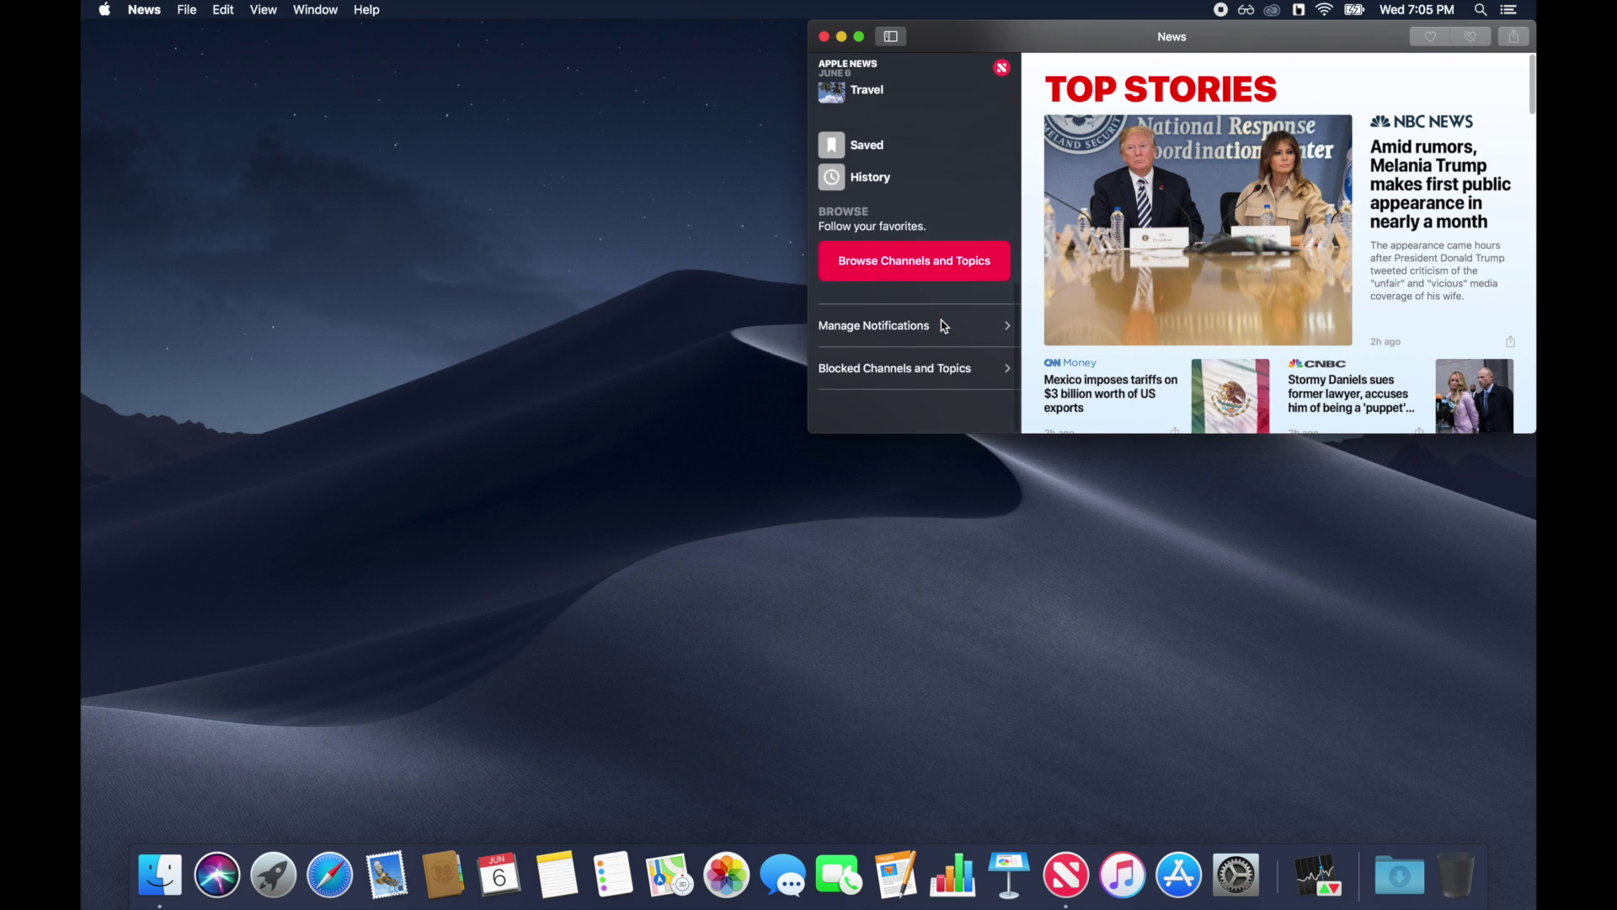
scroll(938, 325, up, 10)
click(869, 216)
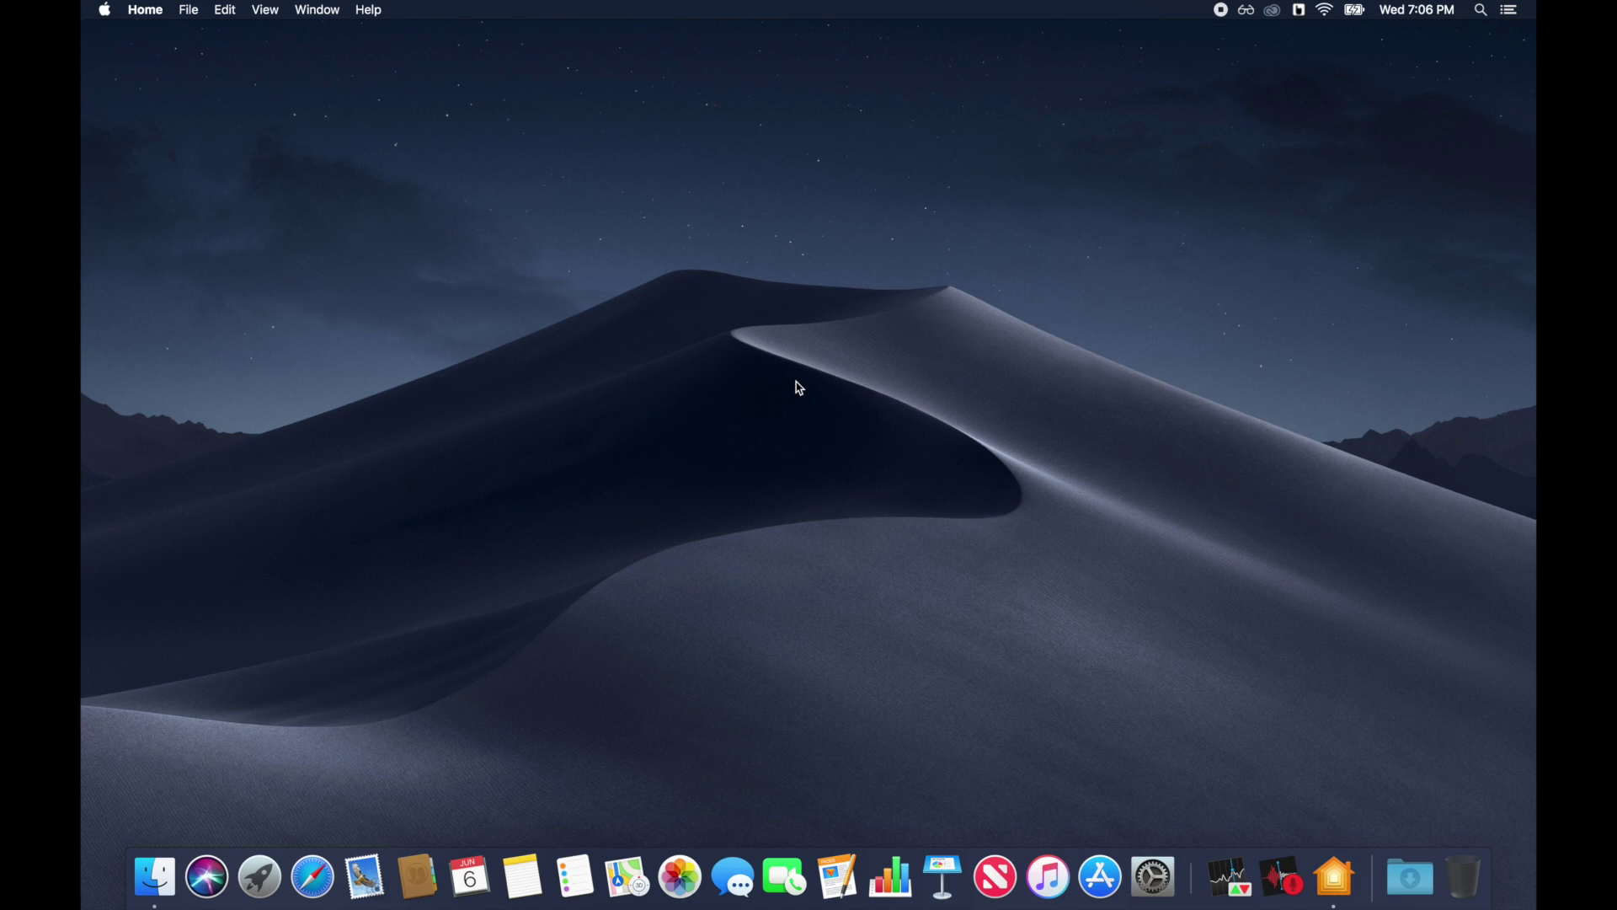
Switch to Voice Memos, record a memo of about 5.5 seconds and finish the recording
click(628, 417)
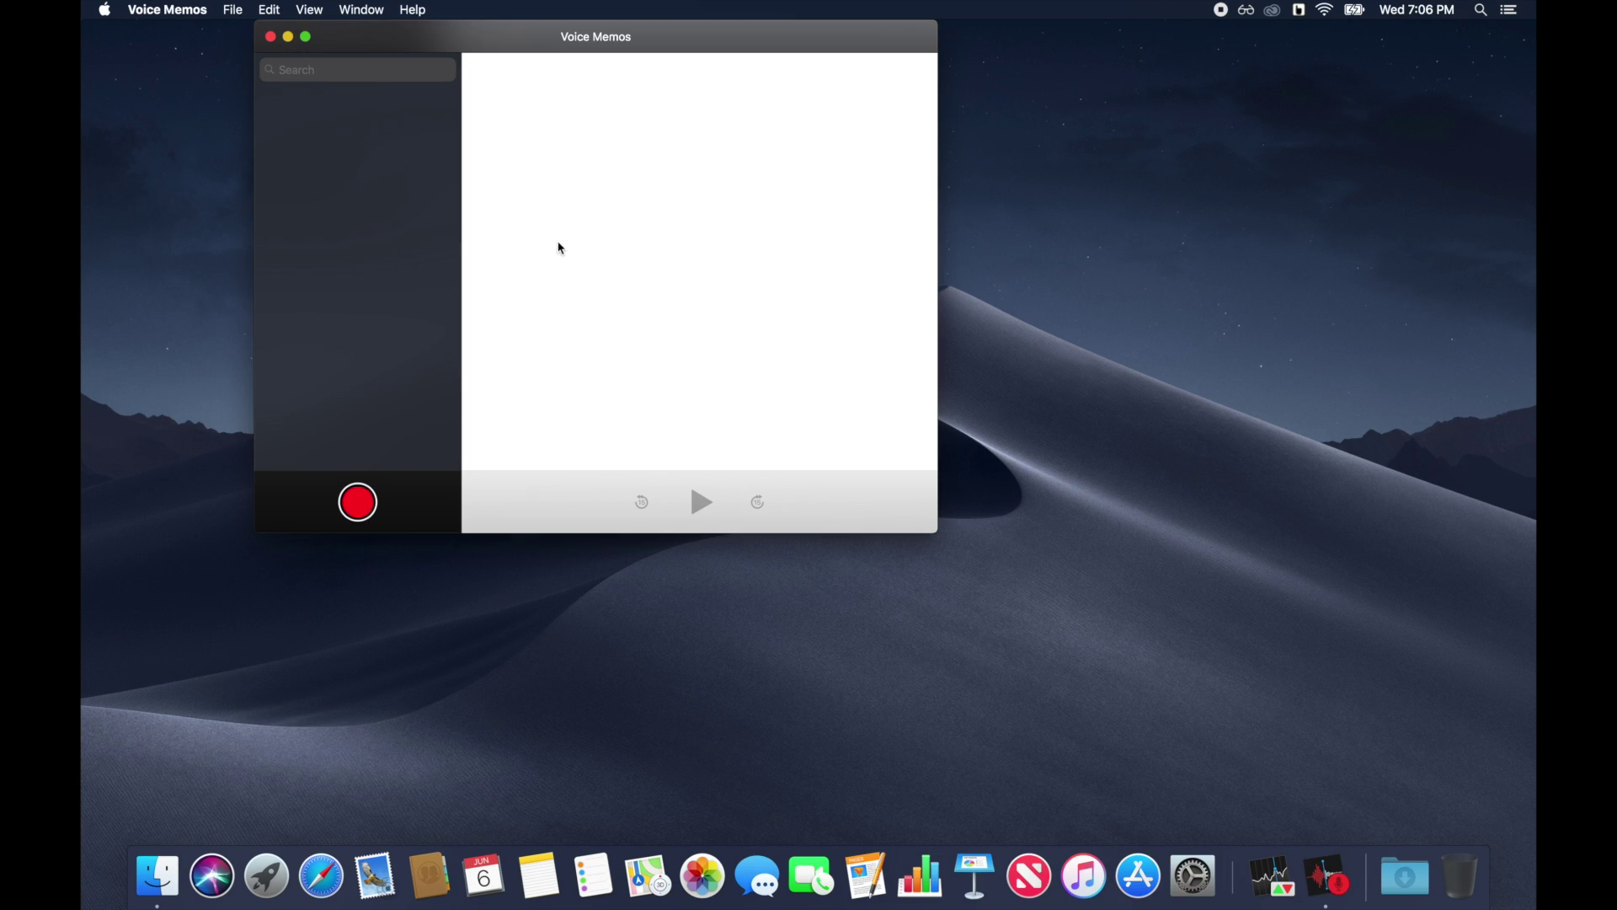
click(358, 503)
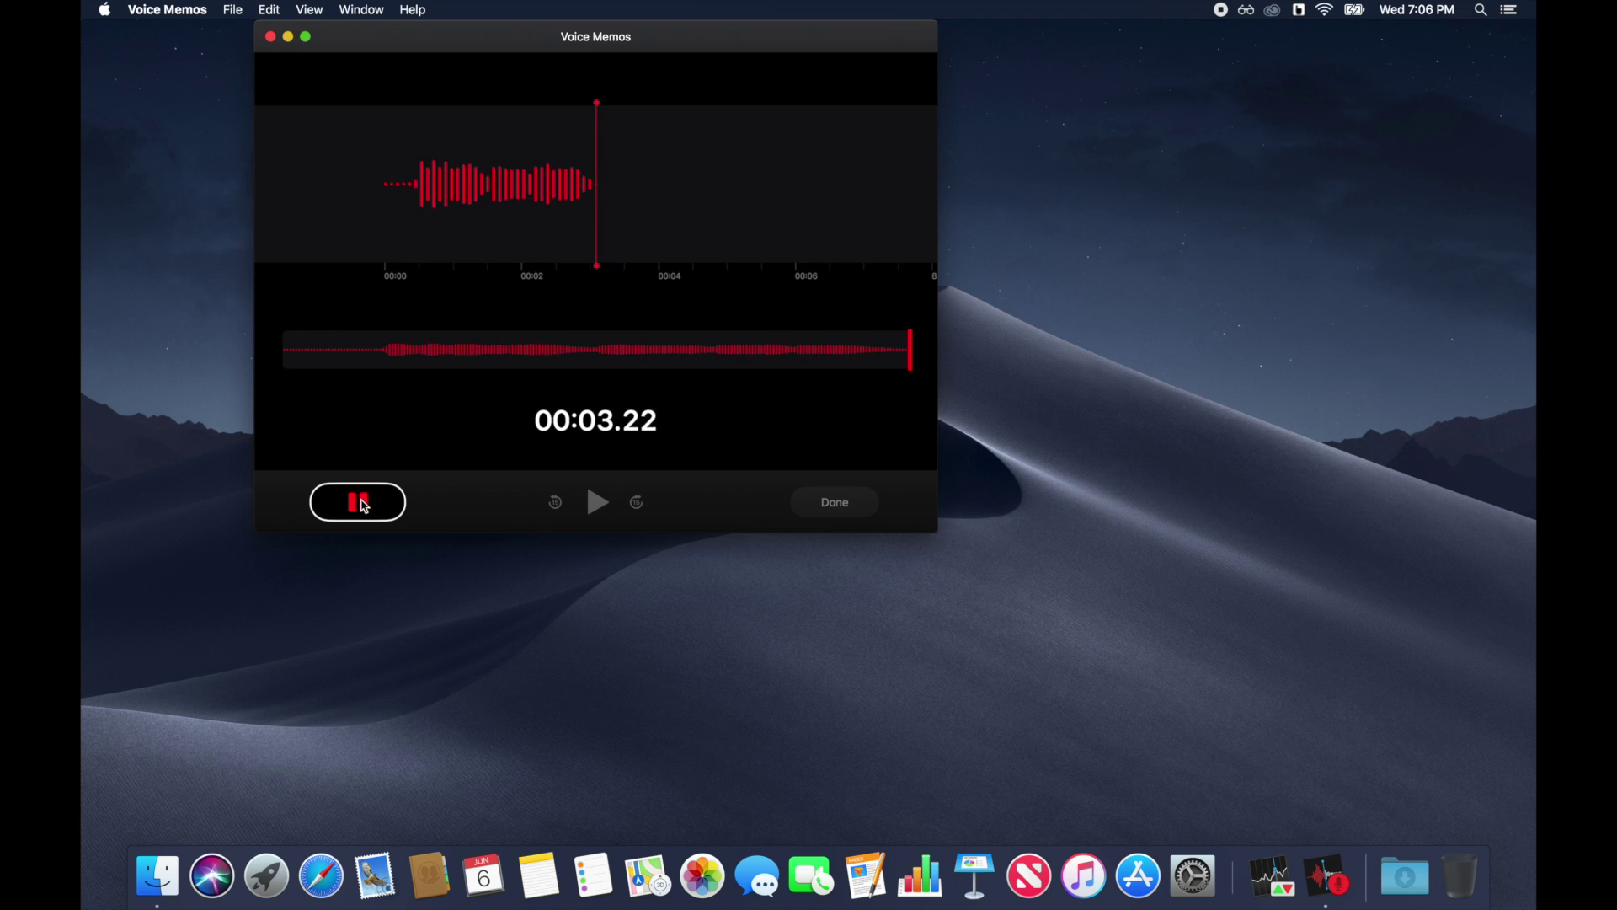
click(401, 503)
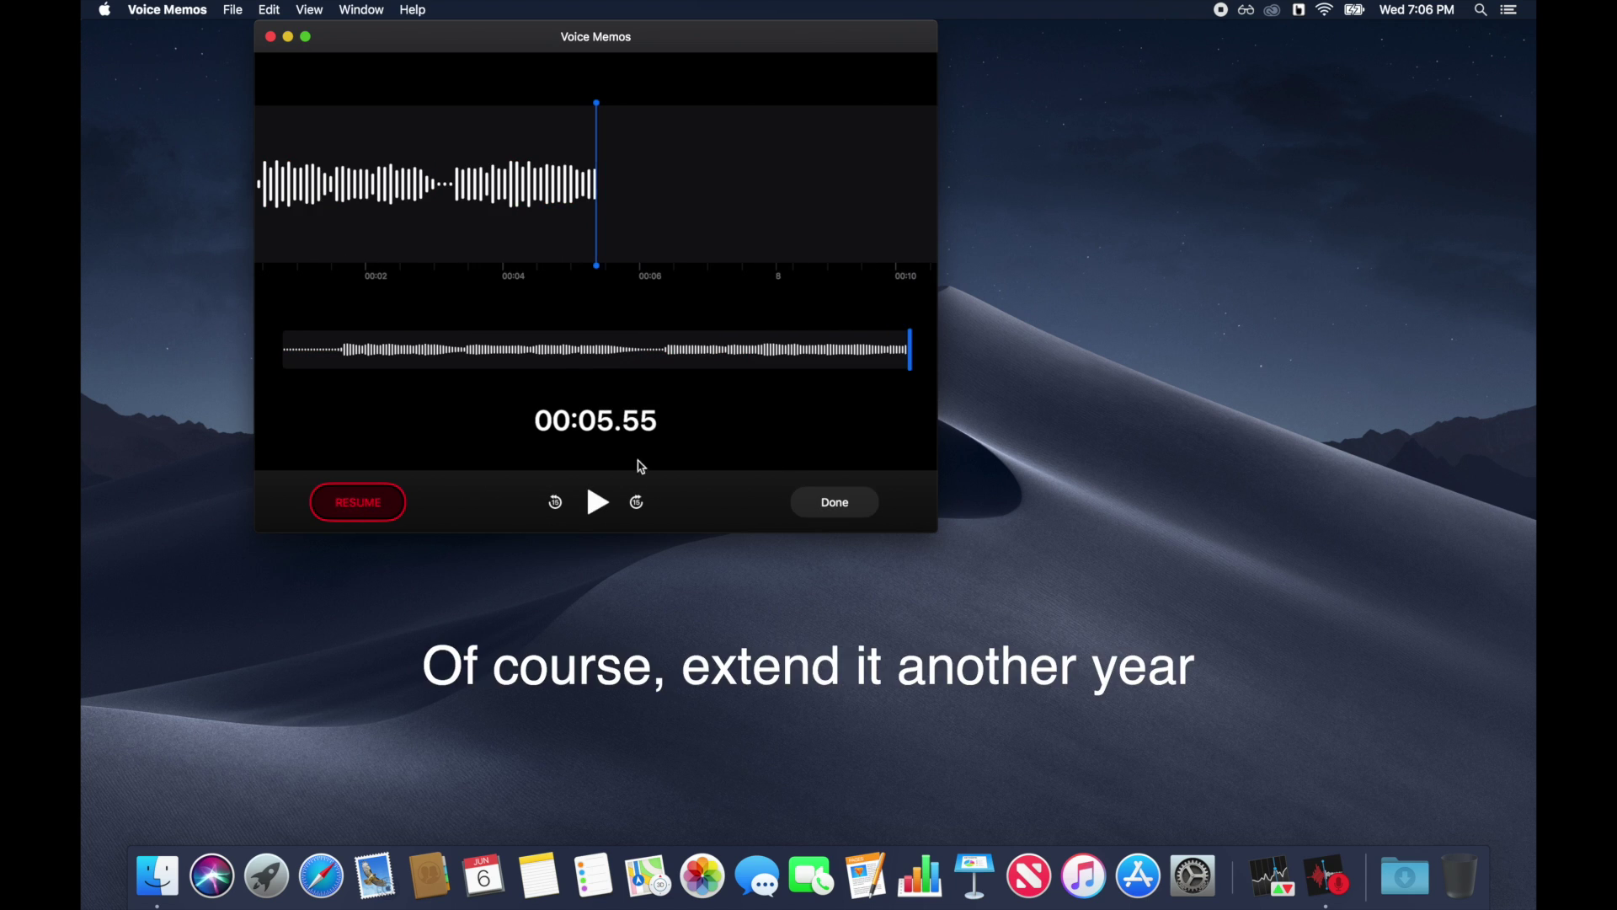
click(835, 502)
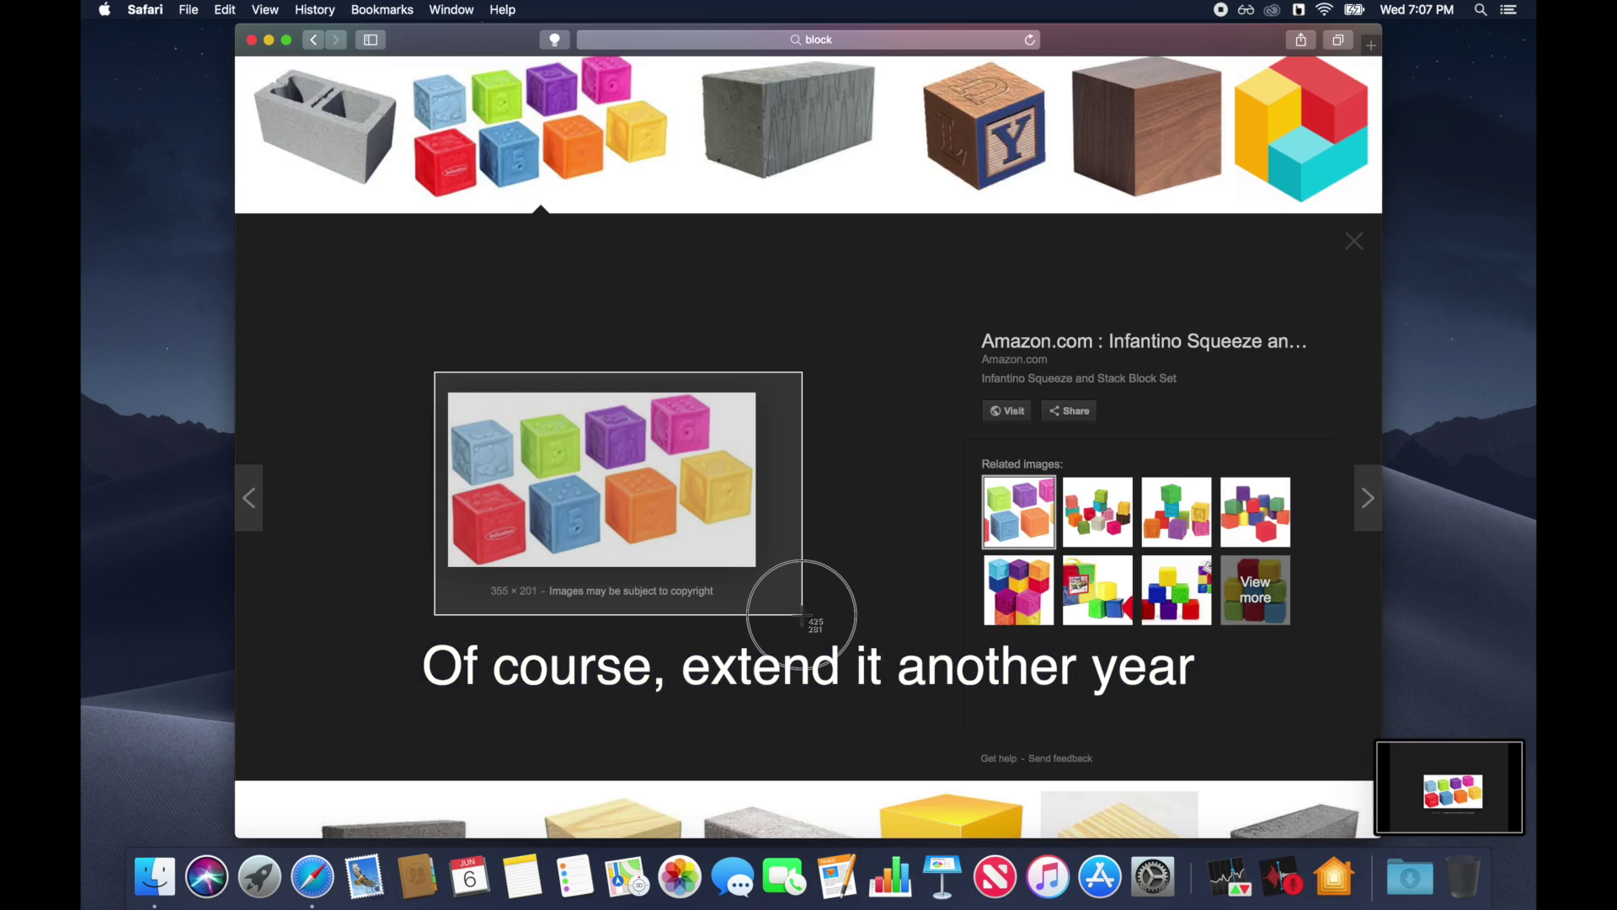
Capture a screenshot of the coloured toy blocks image, about 425 by 281, and scribble over the blocks in markup
drag(802, 614, 800, 615)
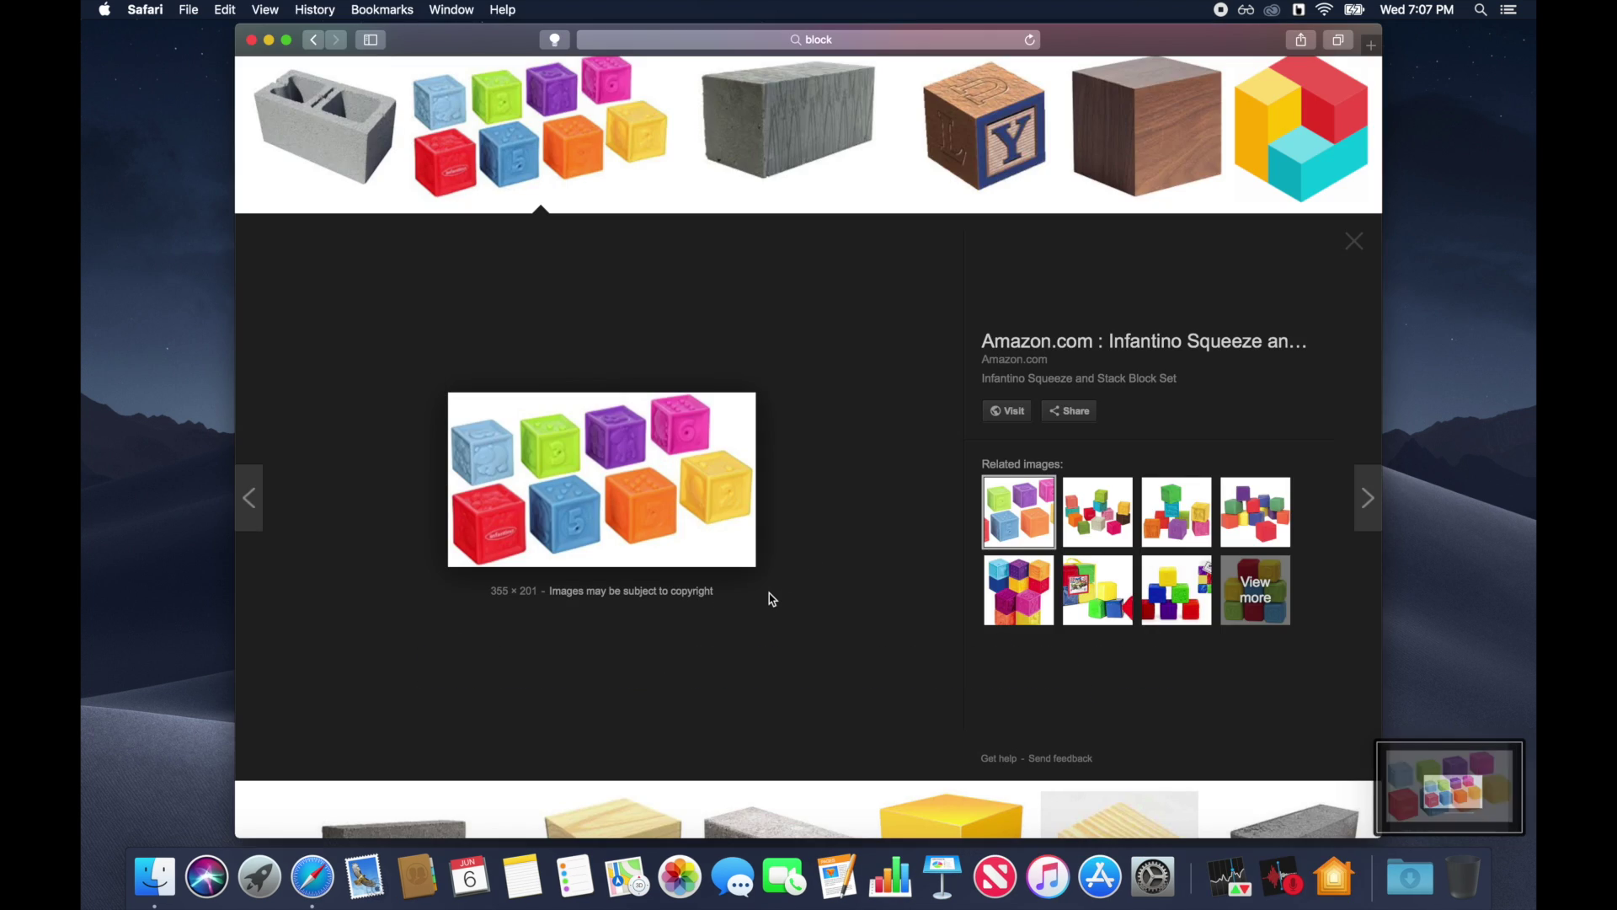
click(1432, 800)
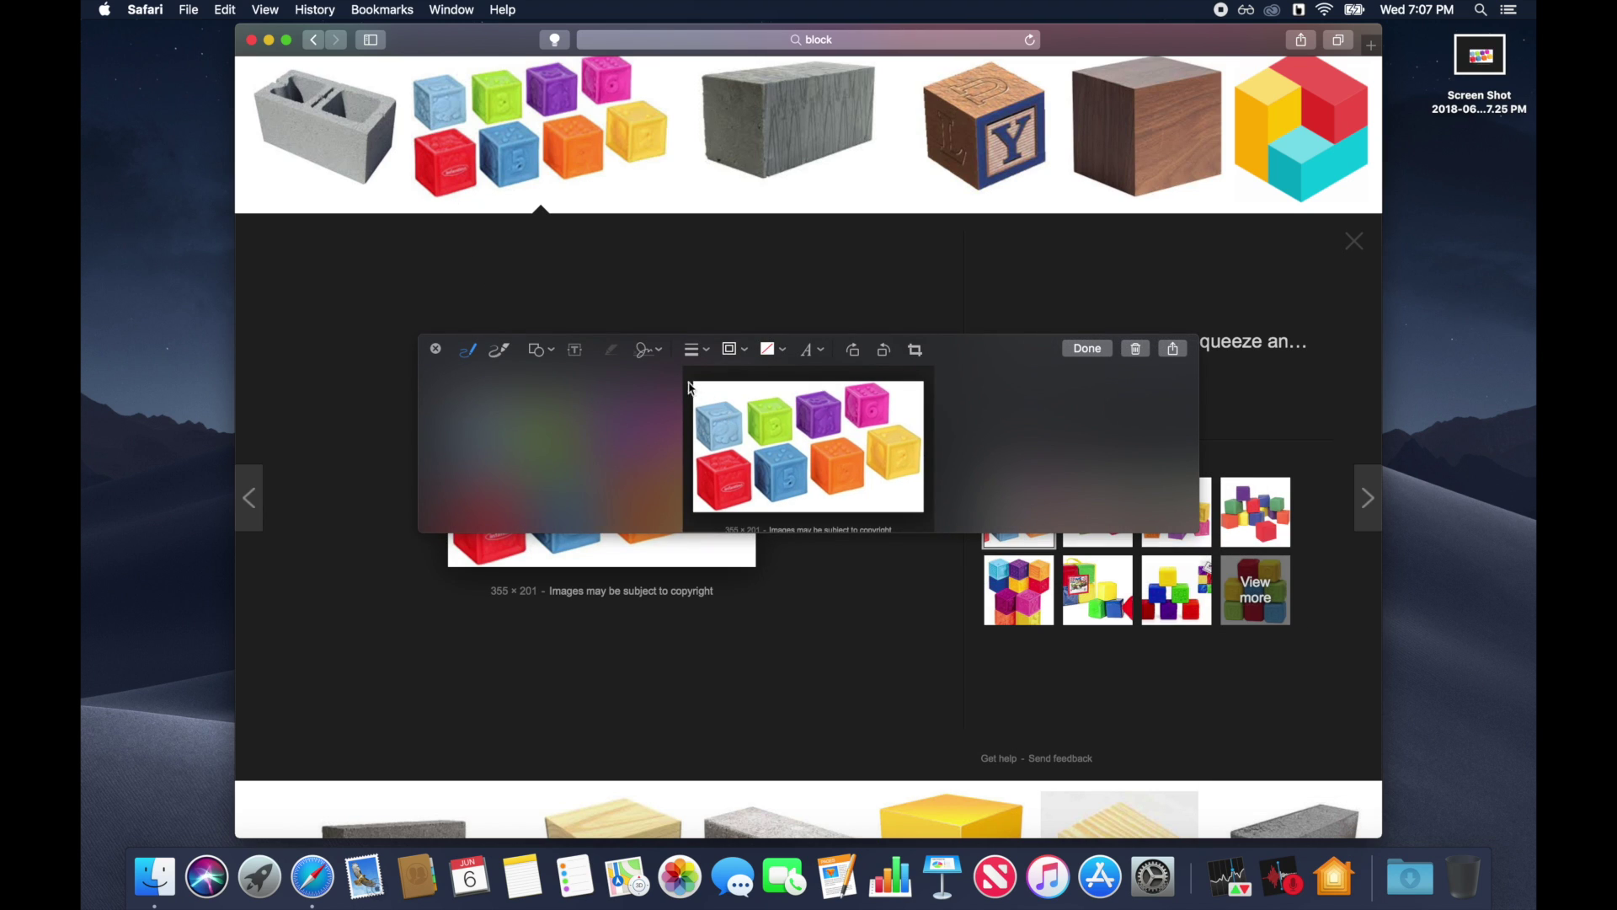
mouse_move(724, 402)
mouse_down()
mouse_move(812, 421)
mouse_move(788, 459)
mouse_move(767, 422)
mouse_move(753, 454)
mouse_move(733, 425)
mouse_move(792, 442)
mouse_up()
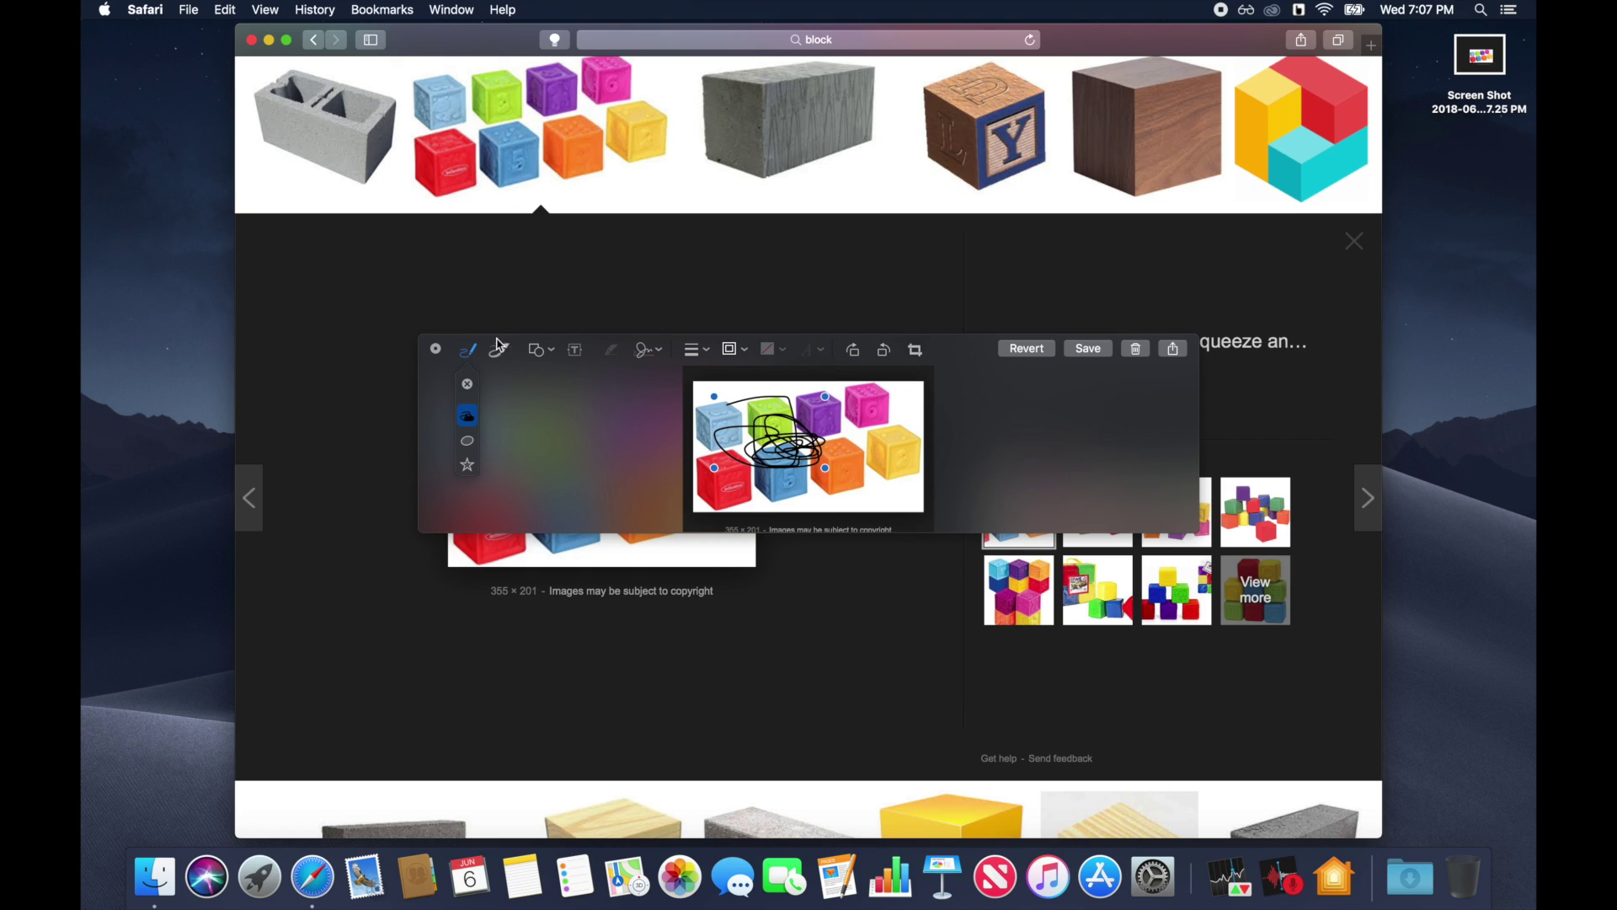
Create a handwritten signature with the trackpad and place it just below the yellow block in the screenshot
click(651, 354)
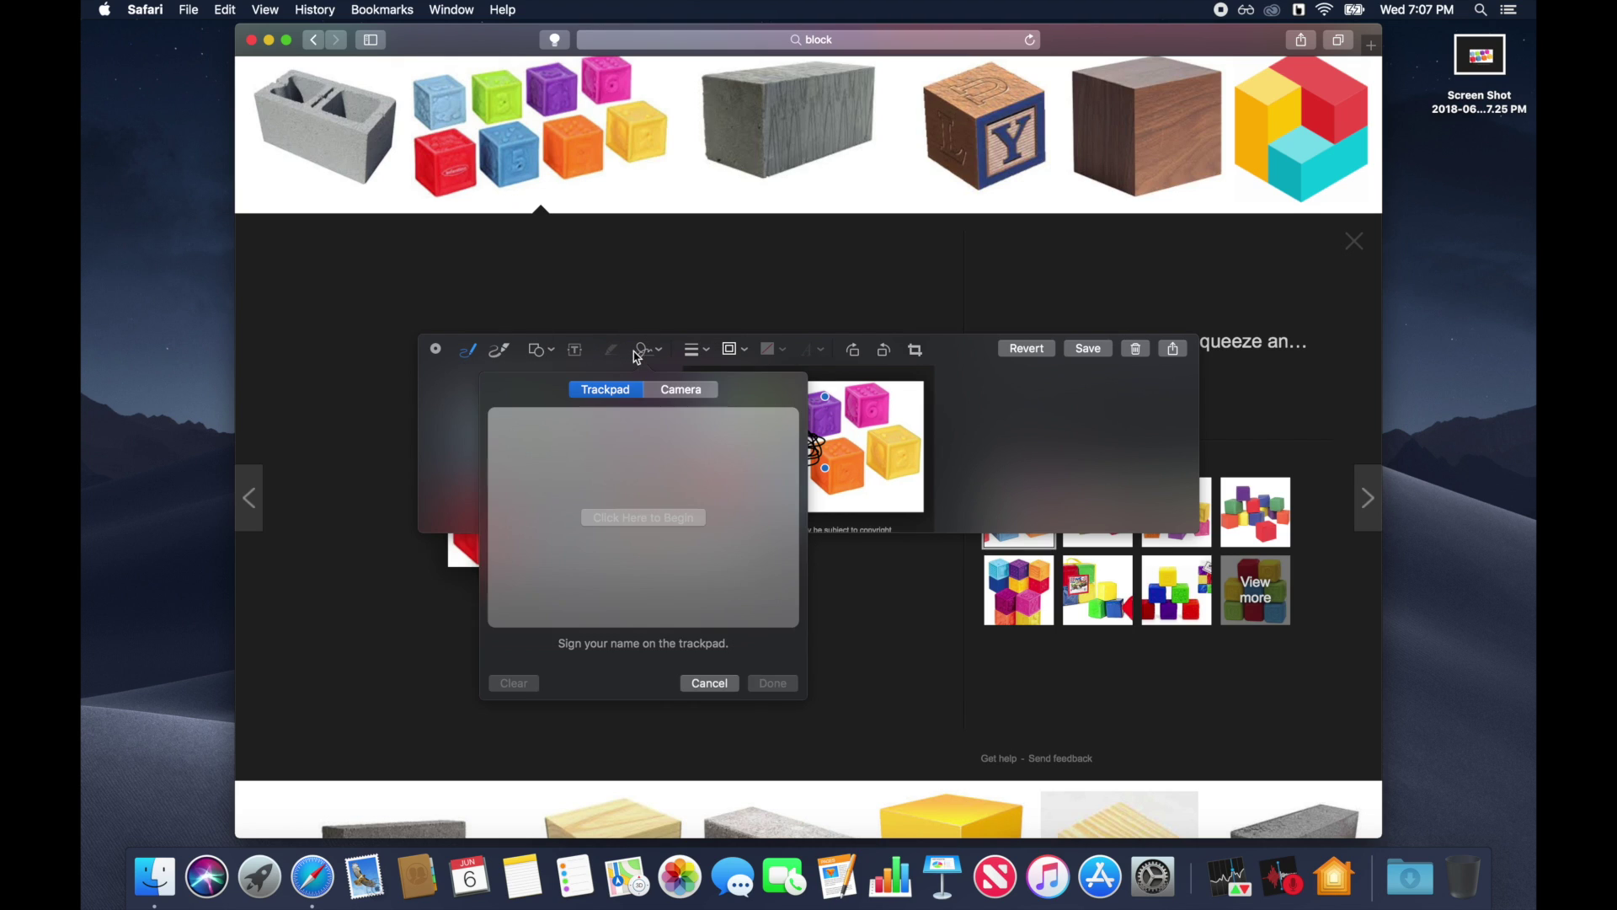
click(613, 517)
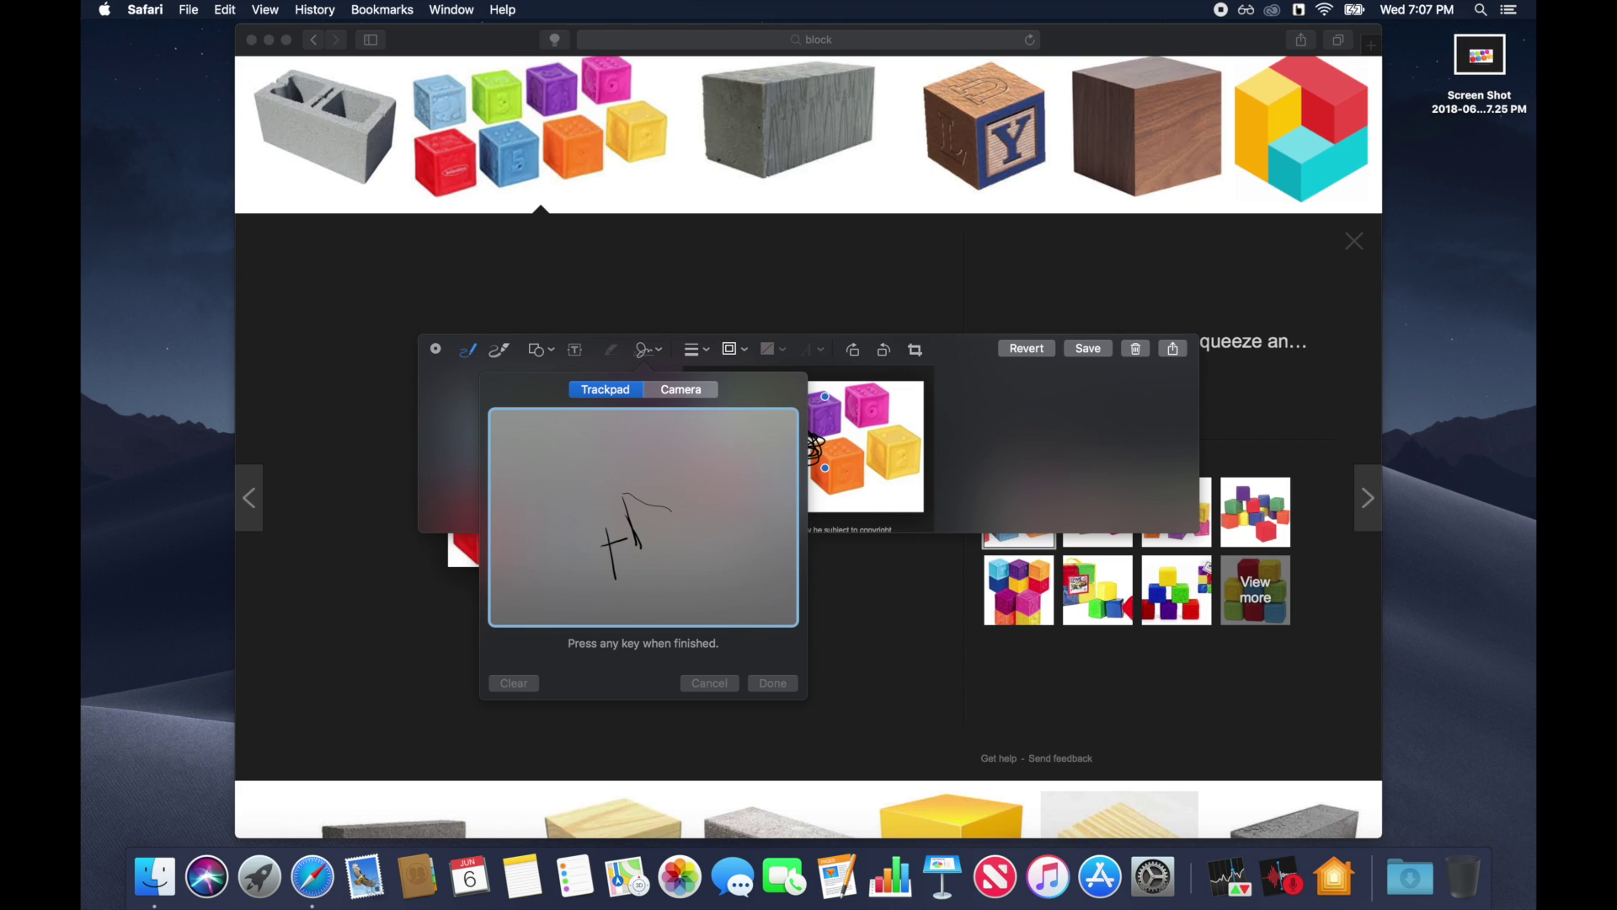
key(Return)
click(760, 683)
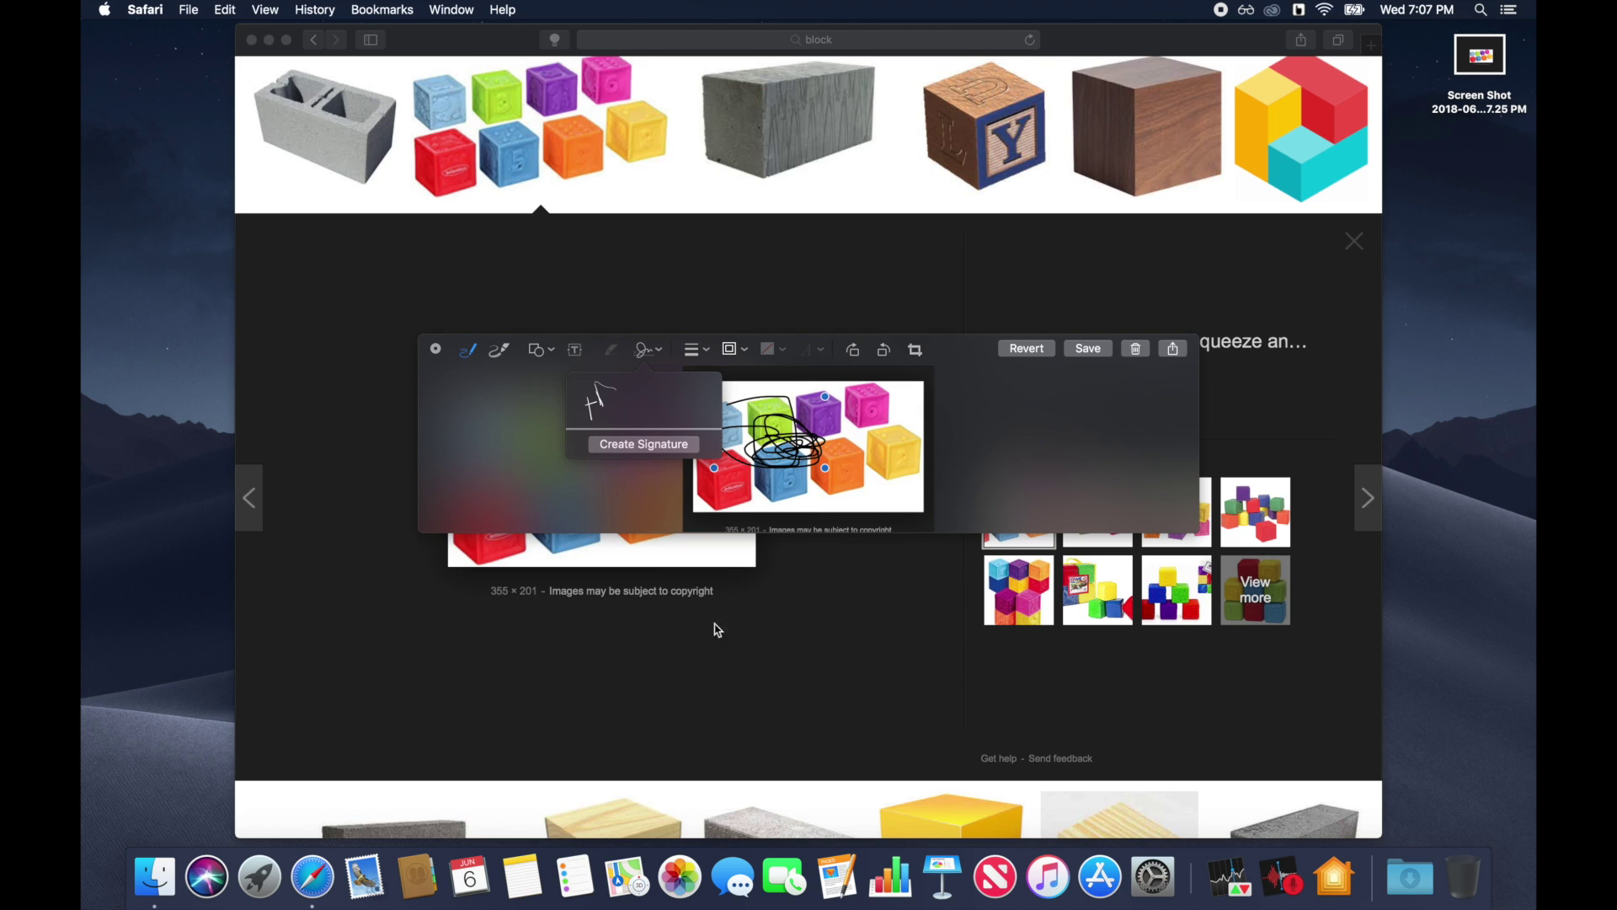
click(616, 413)
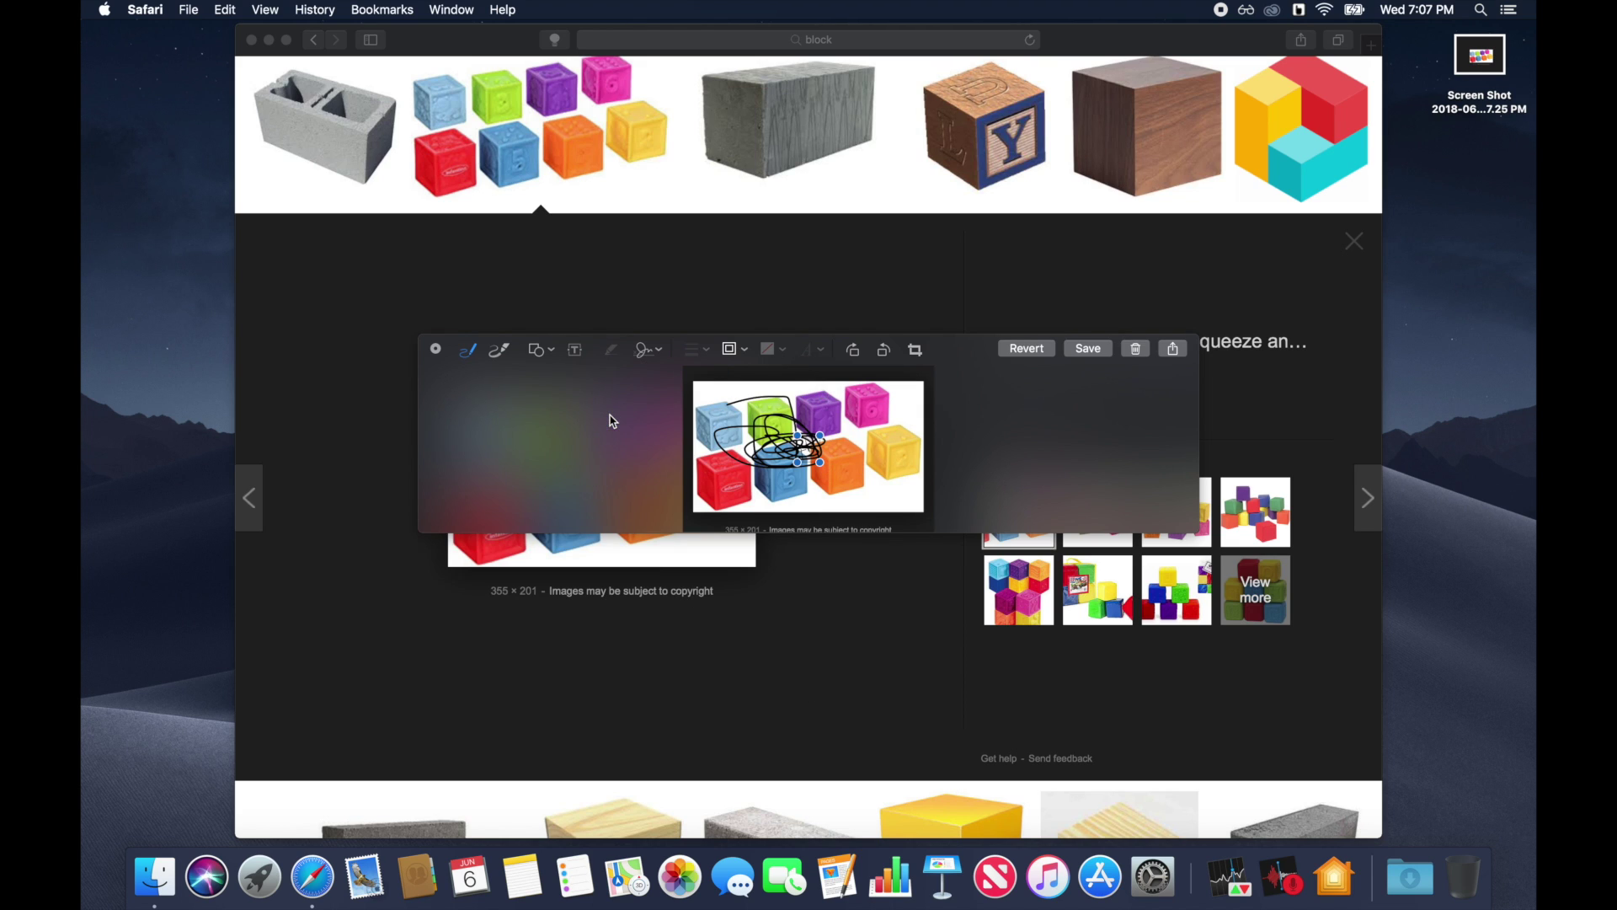
mouse_move(809, 446)
mouse_down()
mouse_move(882, 425)
mouse_move(895, 488)
mouse_up()
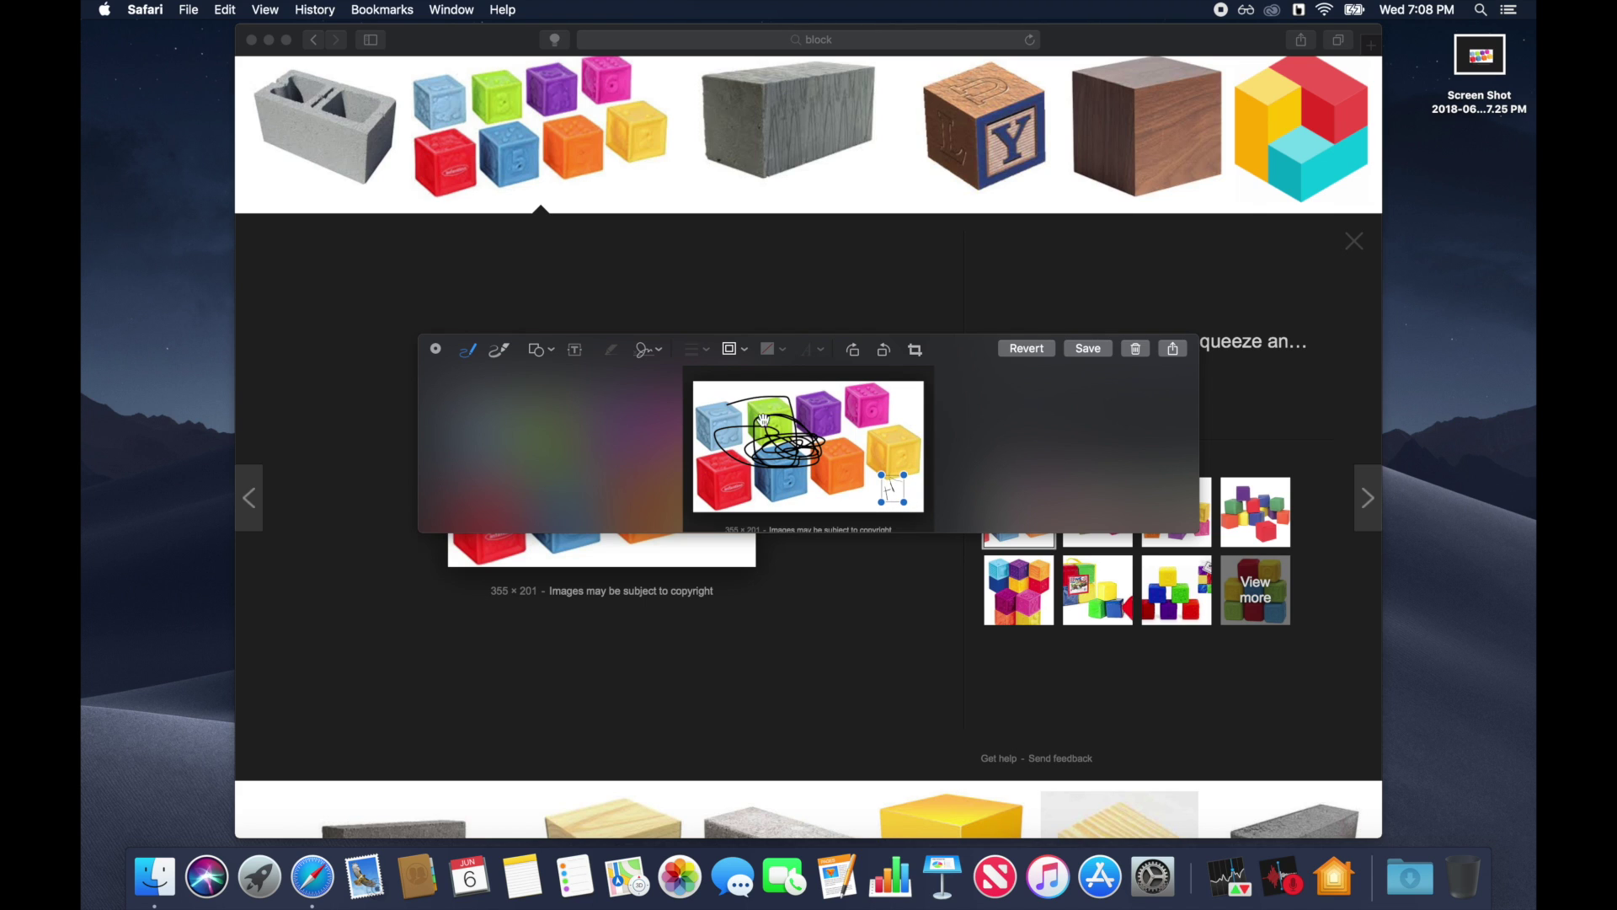
Open the creation of another signature for the screenshot
click(658, 355)
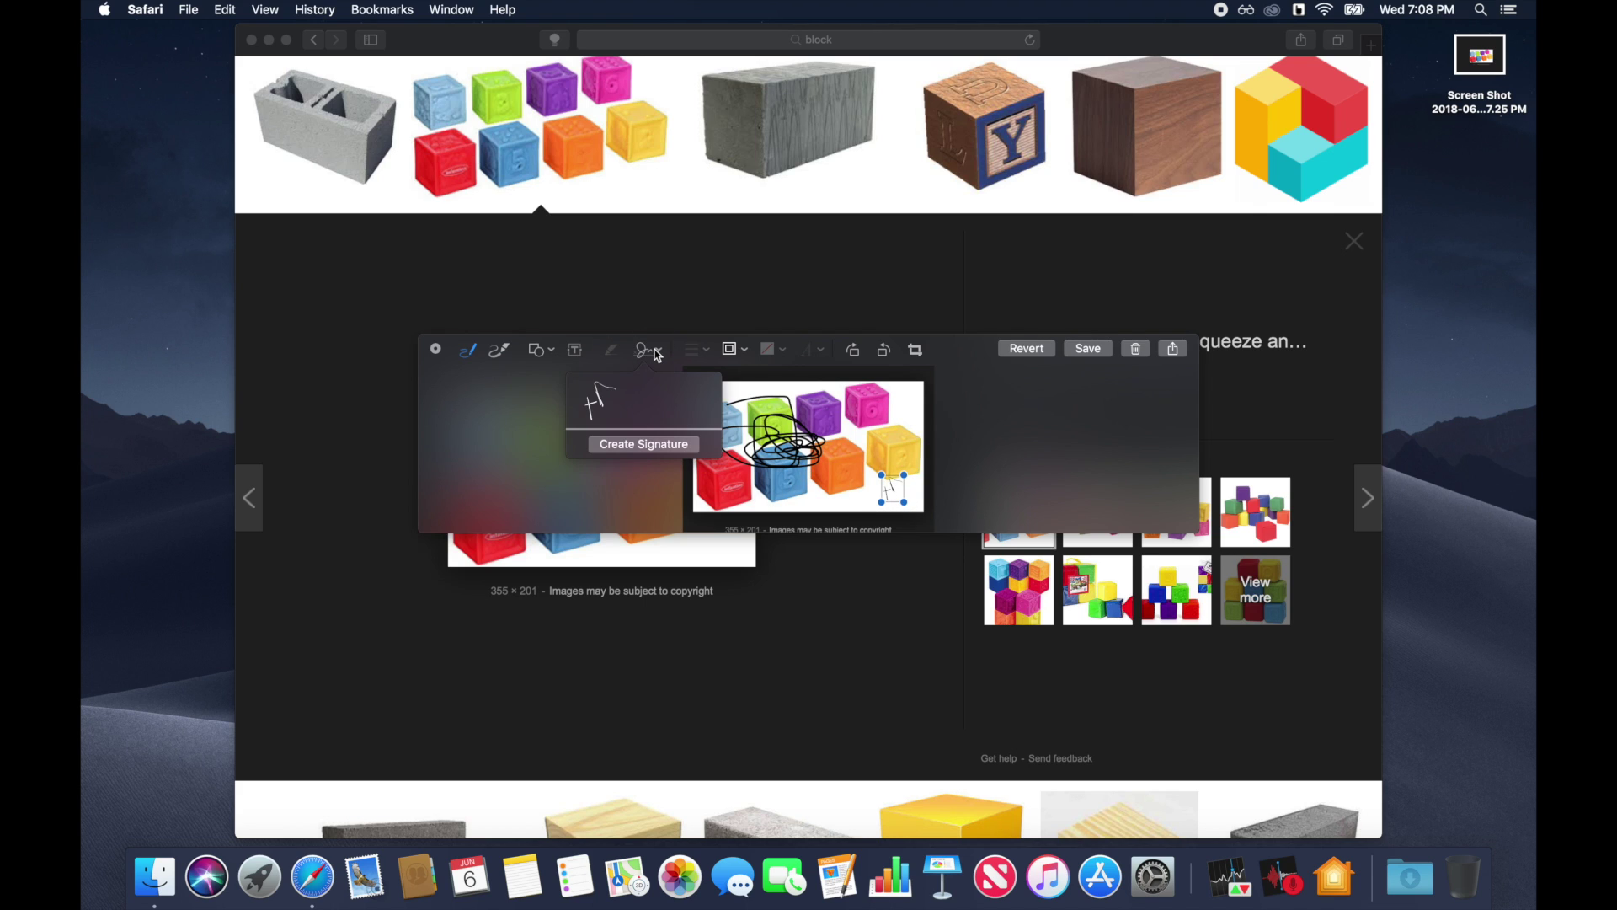
click(639, 450)
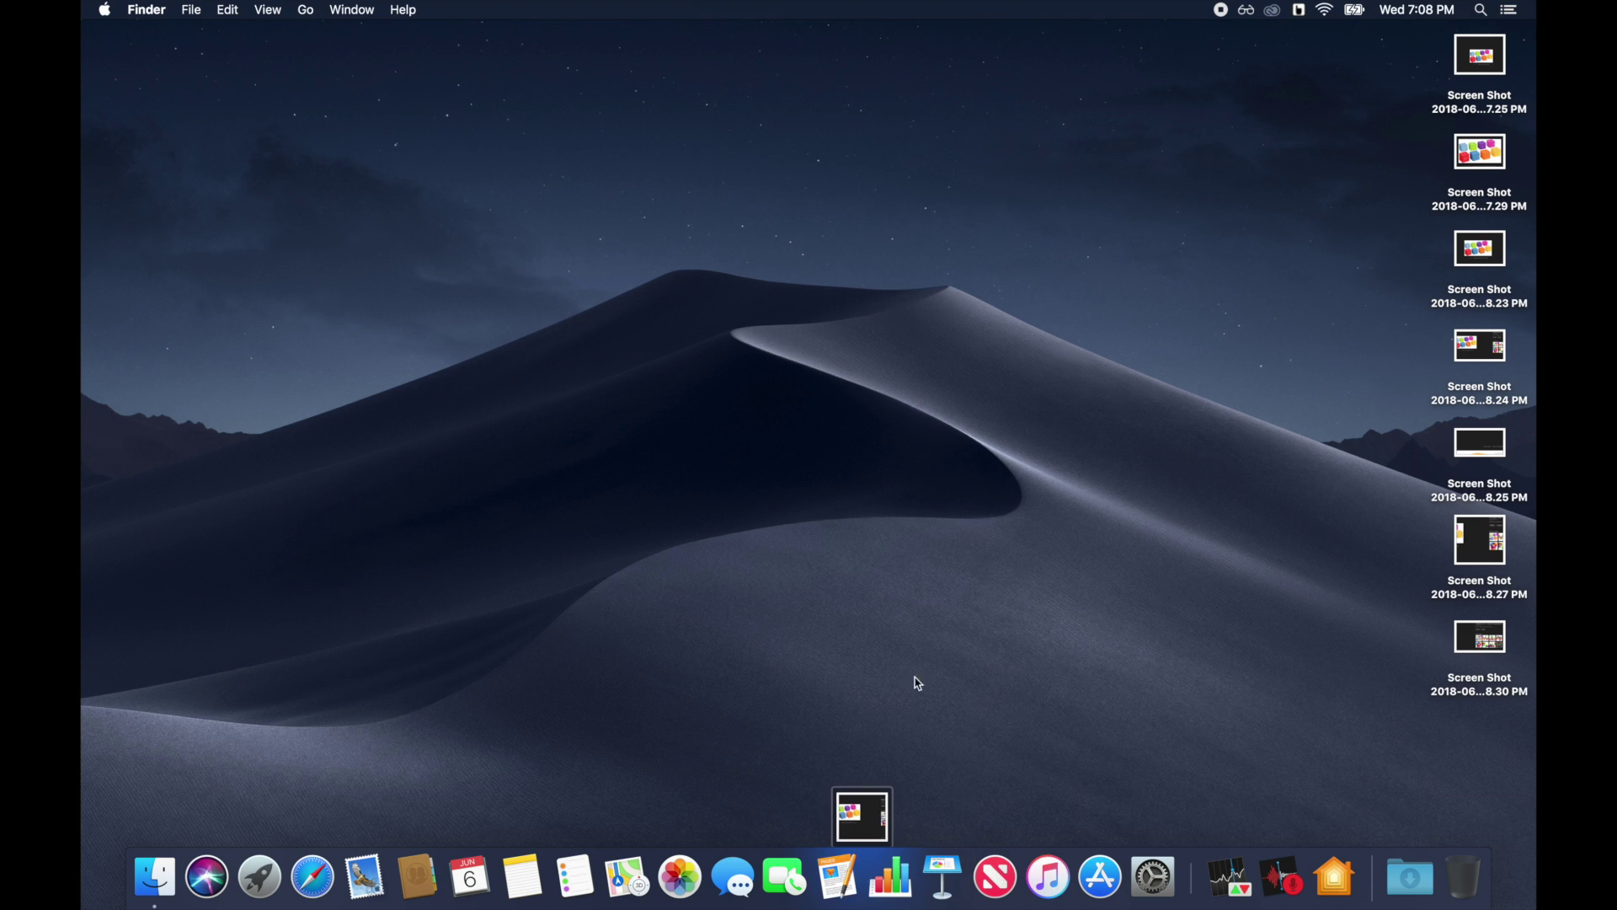
Move the stray screenshot file near the Dock to the end of the desktop's column of screenshots
click(857, 829)
drag(857, 830, 1473, 748)
Turn on Use Stacks to group the desktop screenshots
right_click(1220, 593)
click(1177, 604)
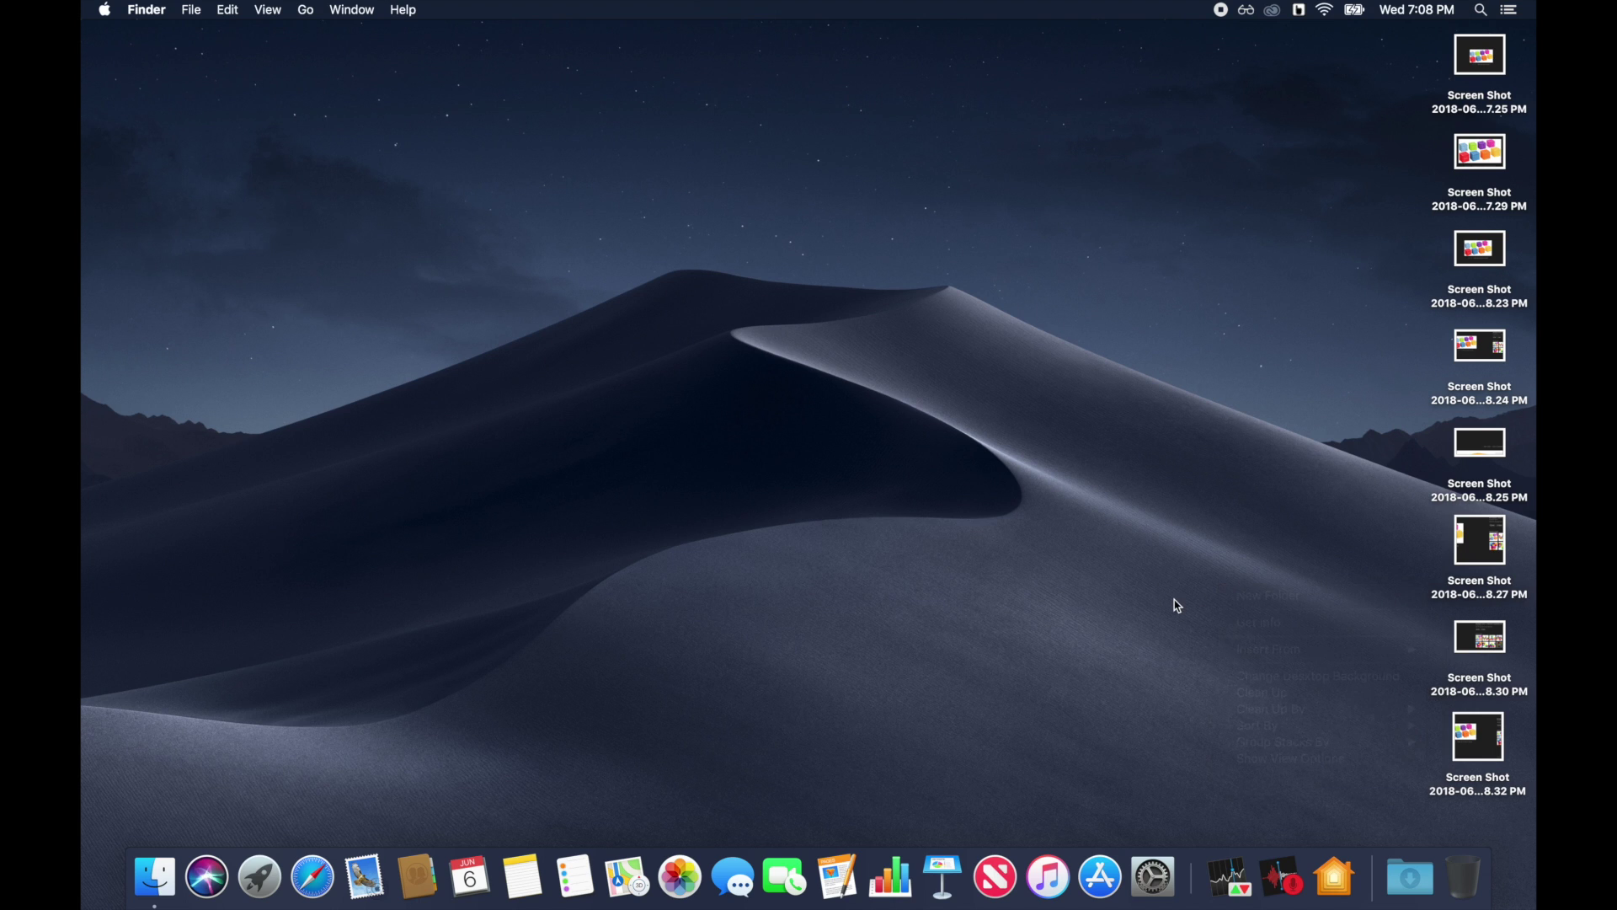
click(196, 10)
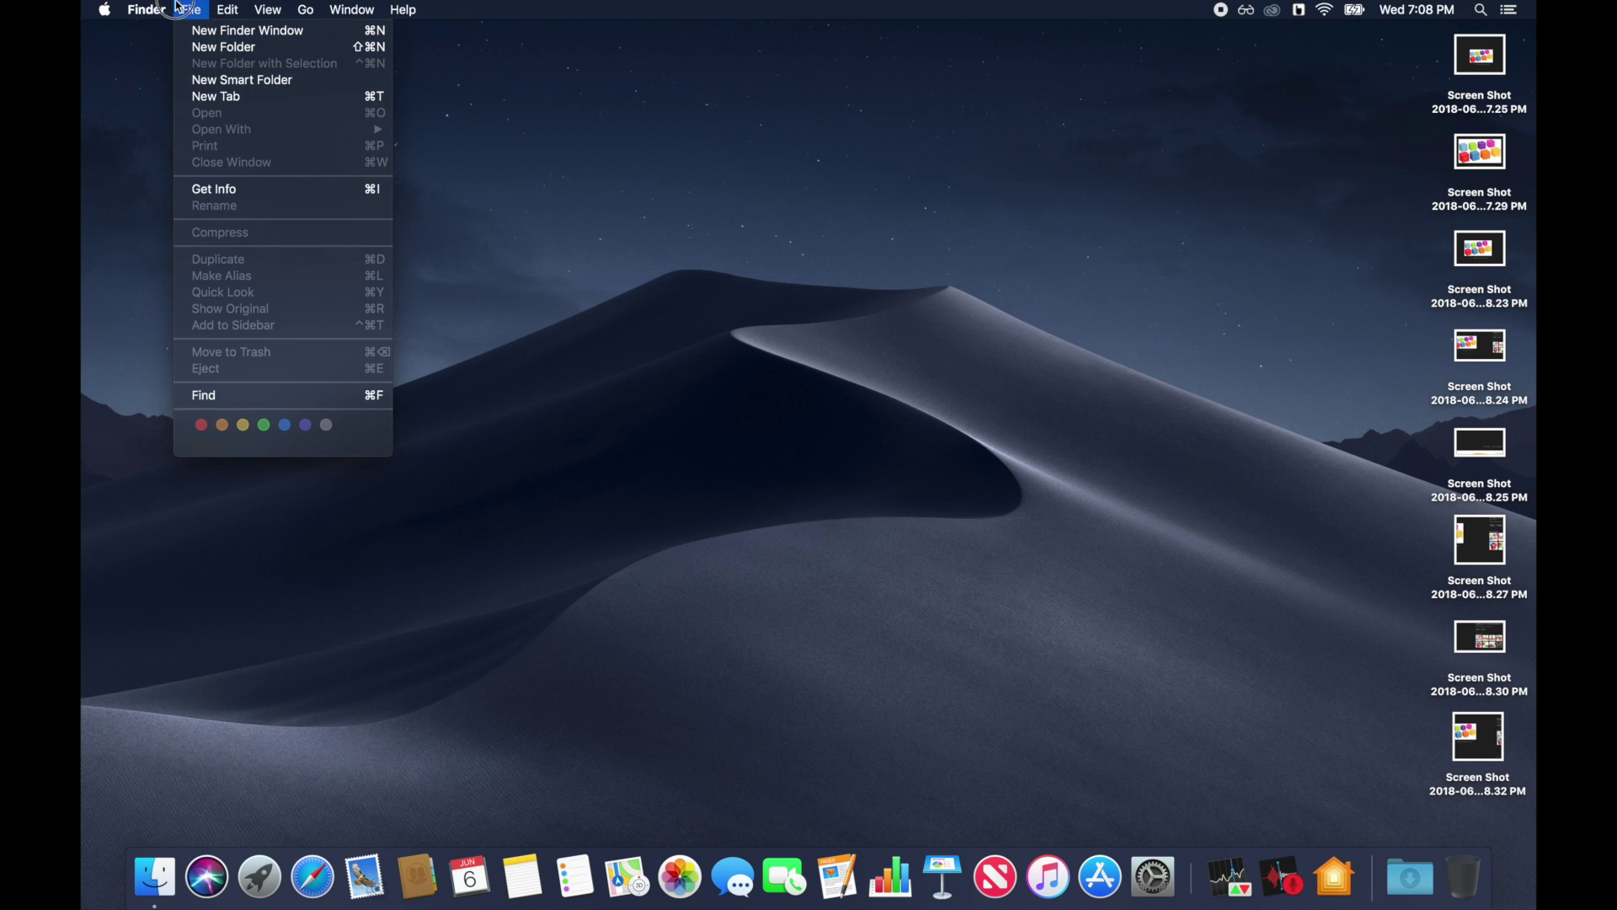
mouse_move(233, 9)
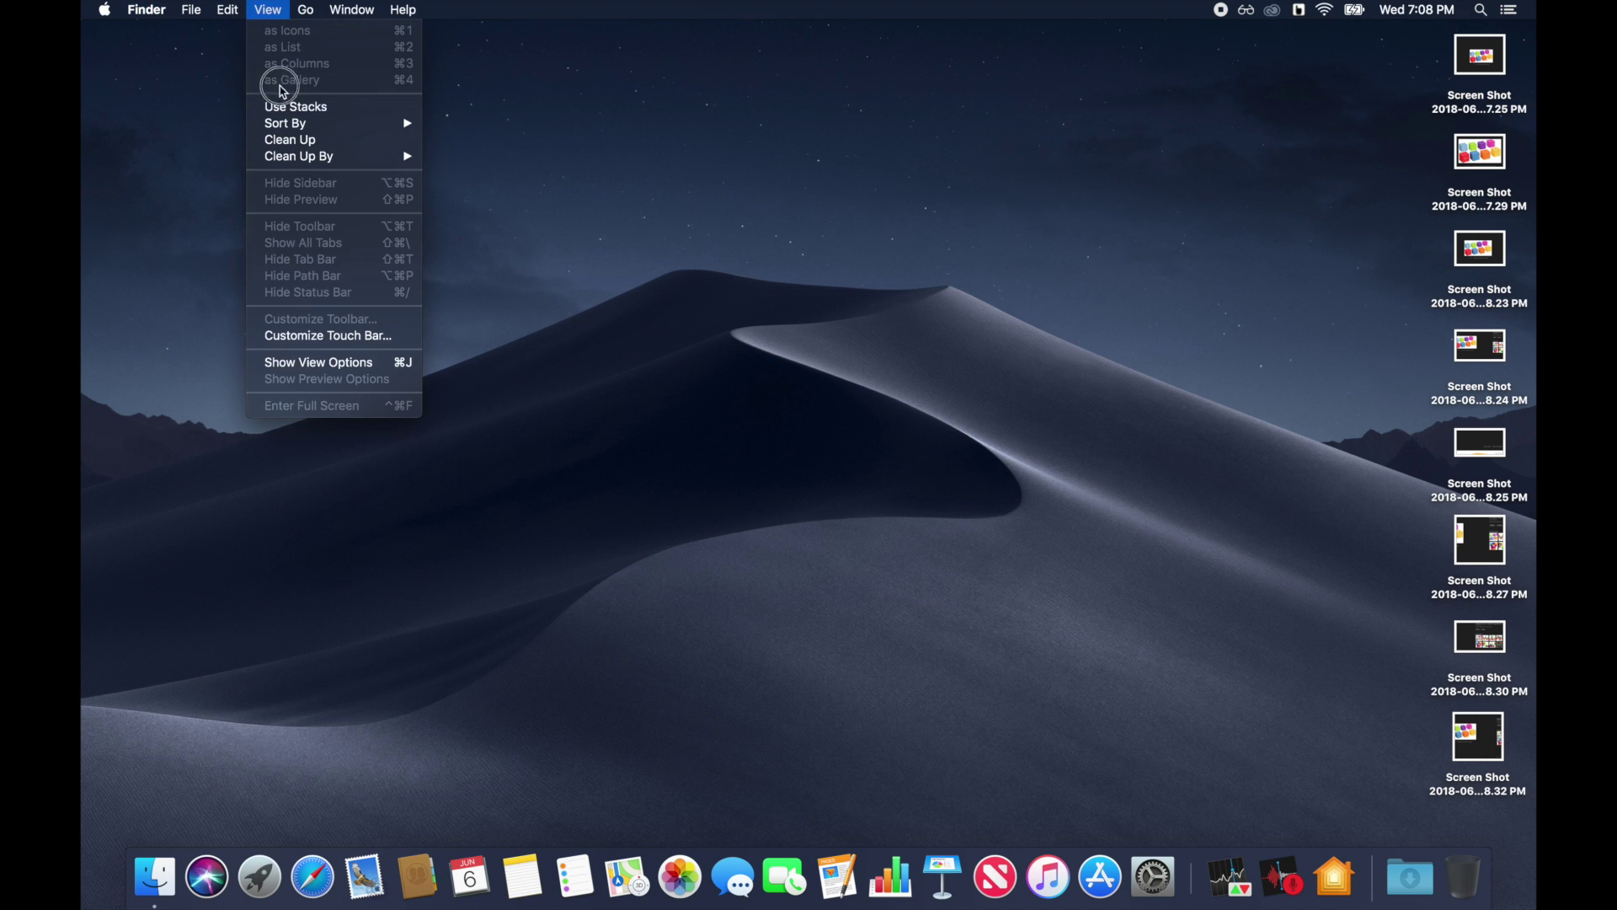
click(290, 108)
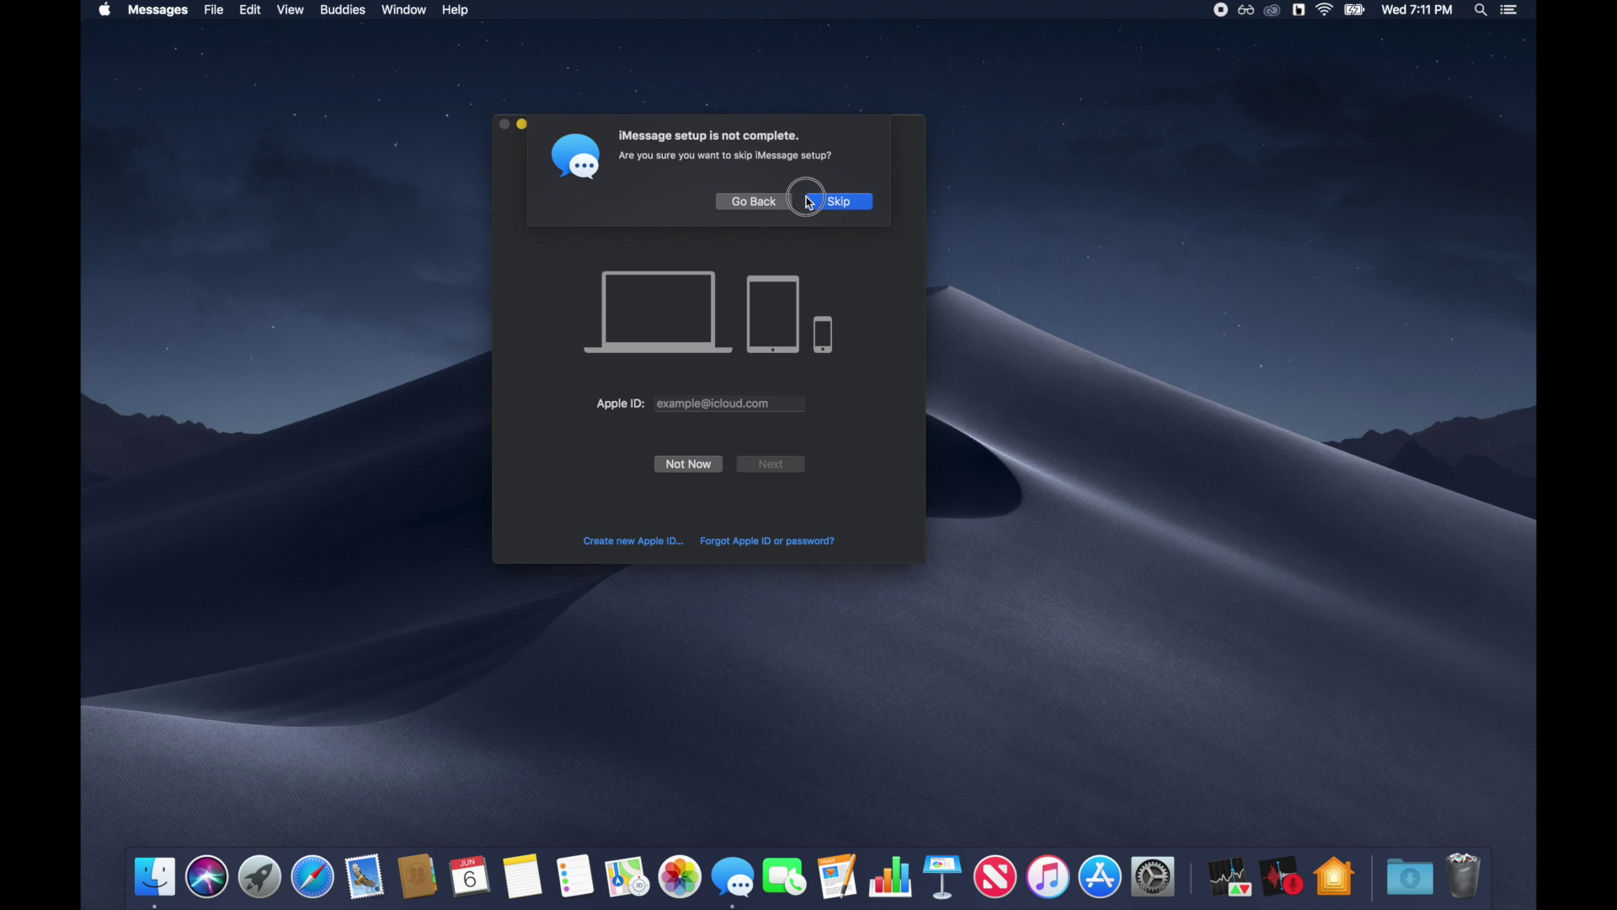
Skip the iMessage setup in Messages
click(833, 200)
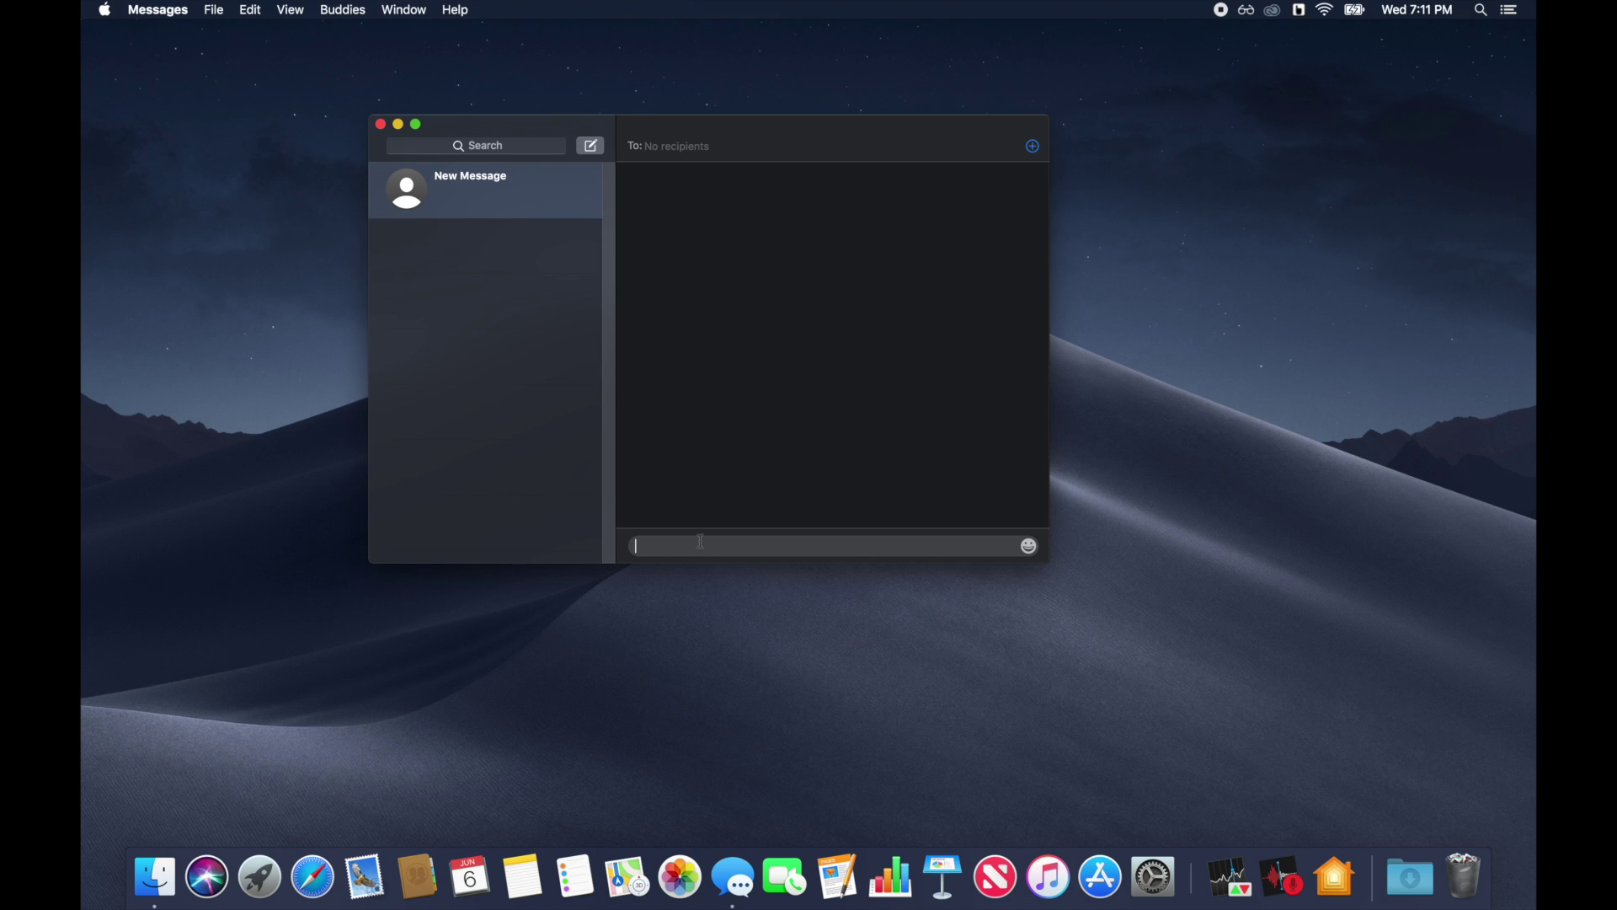
Enter "hi" as the recipient of the new message and activate the message text field
click(728, 155)
click(722, 150)
text(no on)
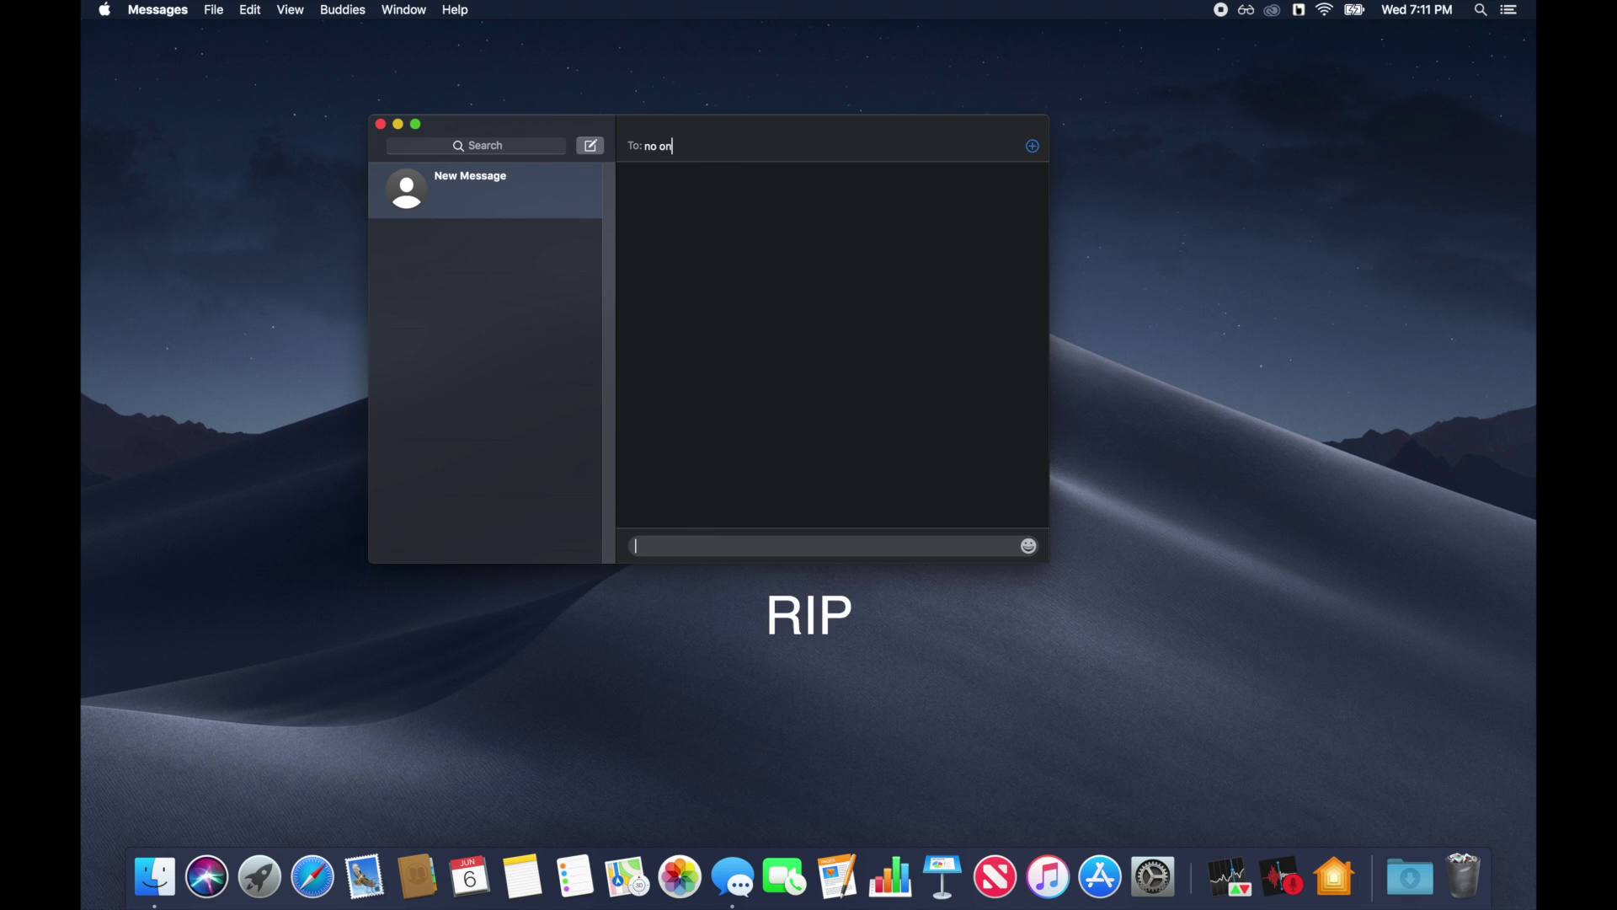
key(BackSpace)
key(BackSpace)
key(BackSpace)
key(BackSpace)
key(BackSpace)
text(hi)
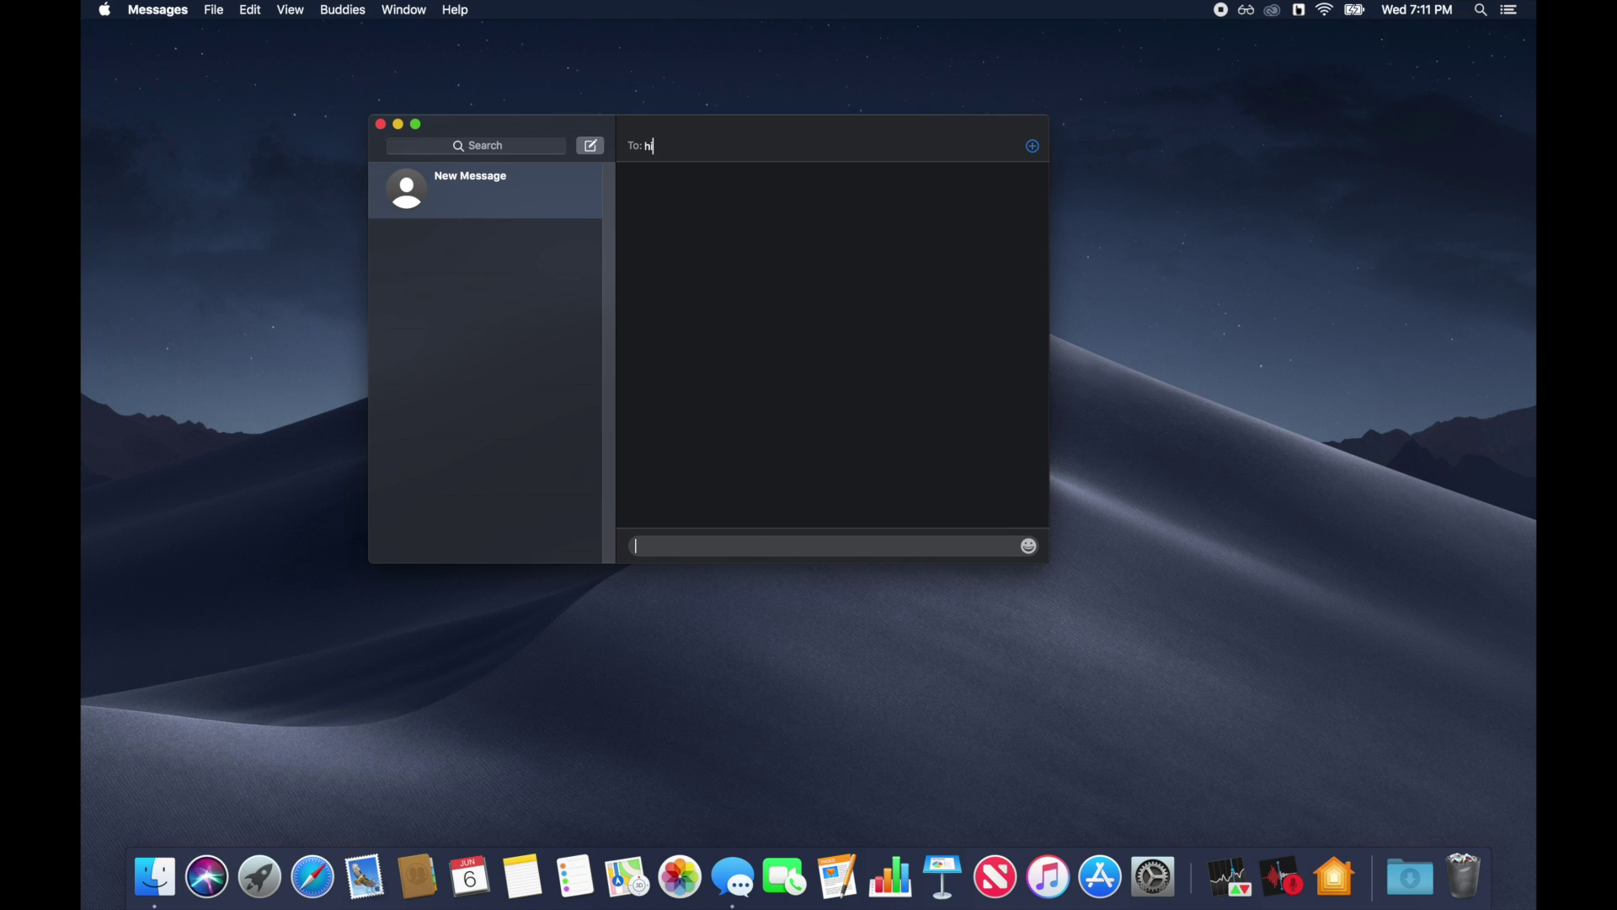
click(748, 549)
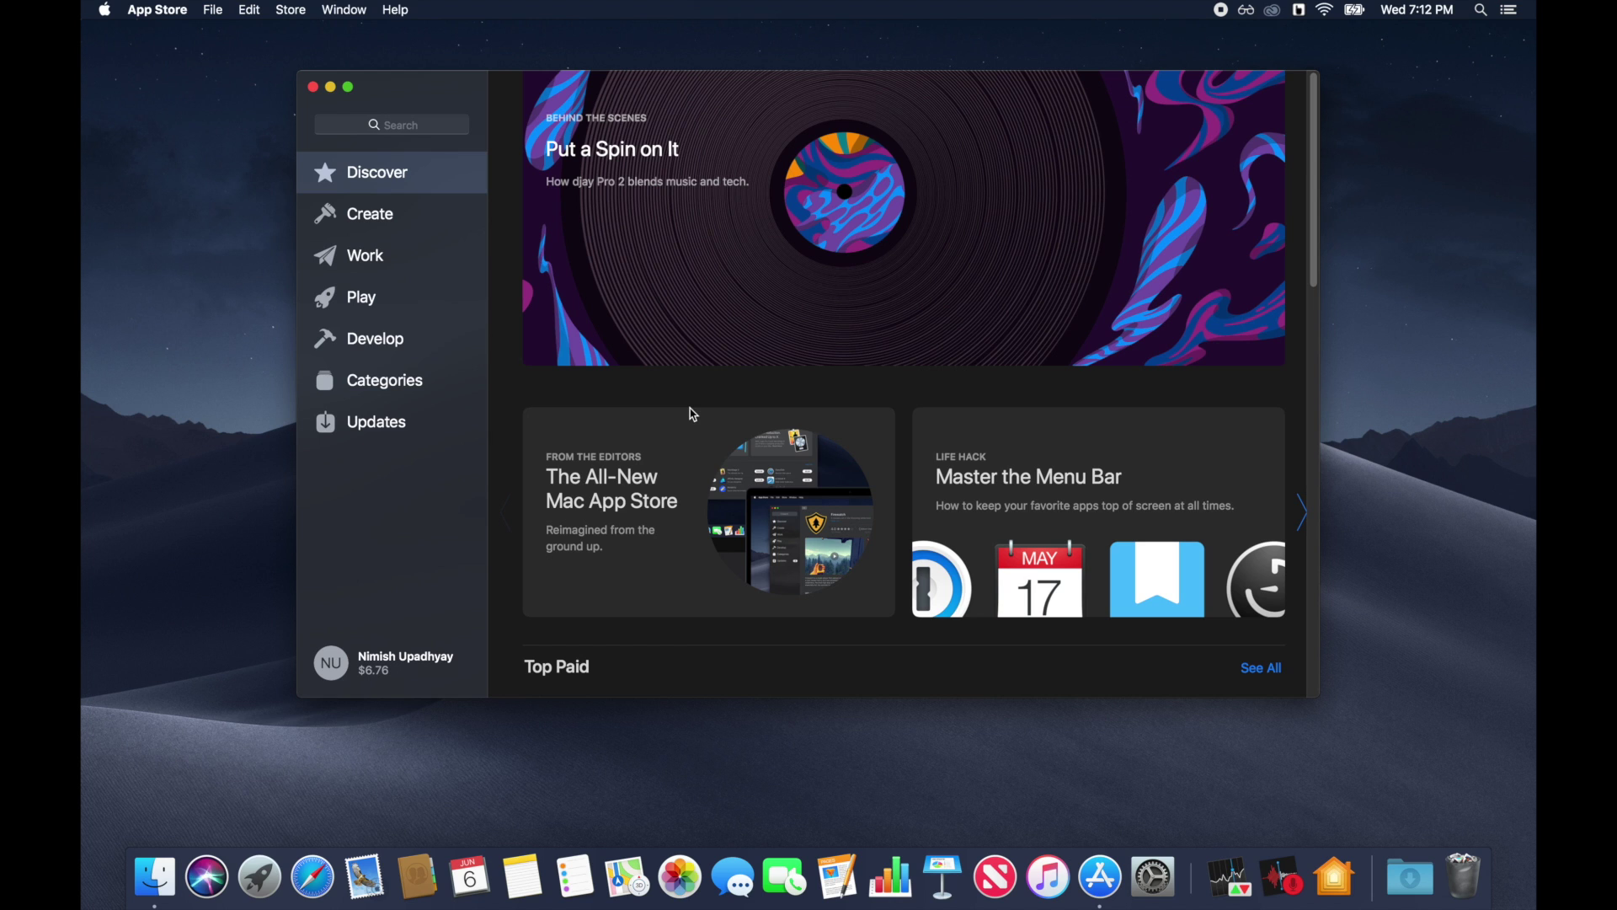
Open the editors' story The All-New Mac App Store, read through it and close it
click(662, 480)
scroll(826, 497, down, 3)
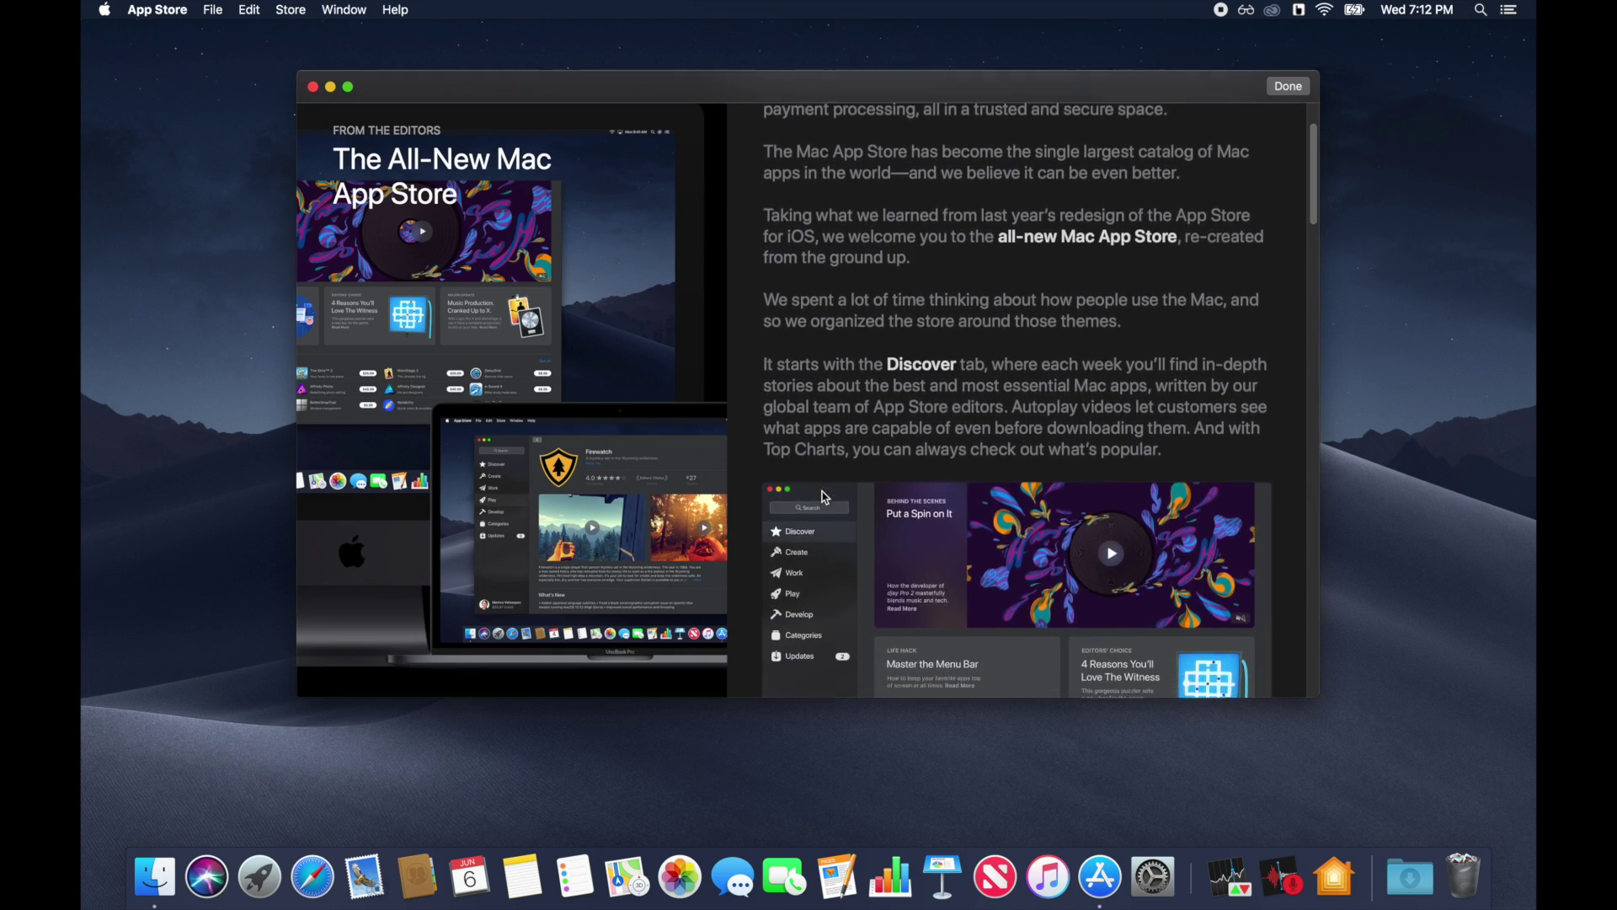
scroll(825, 497, down, 15)
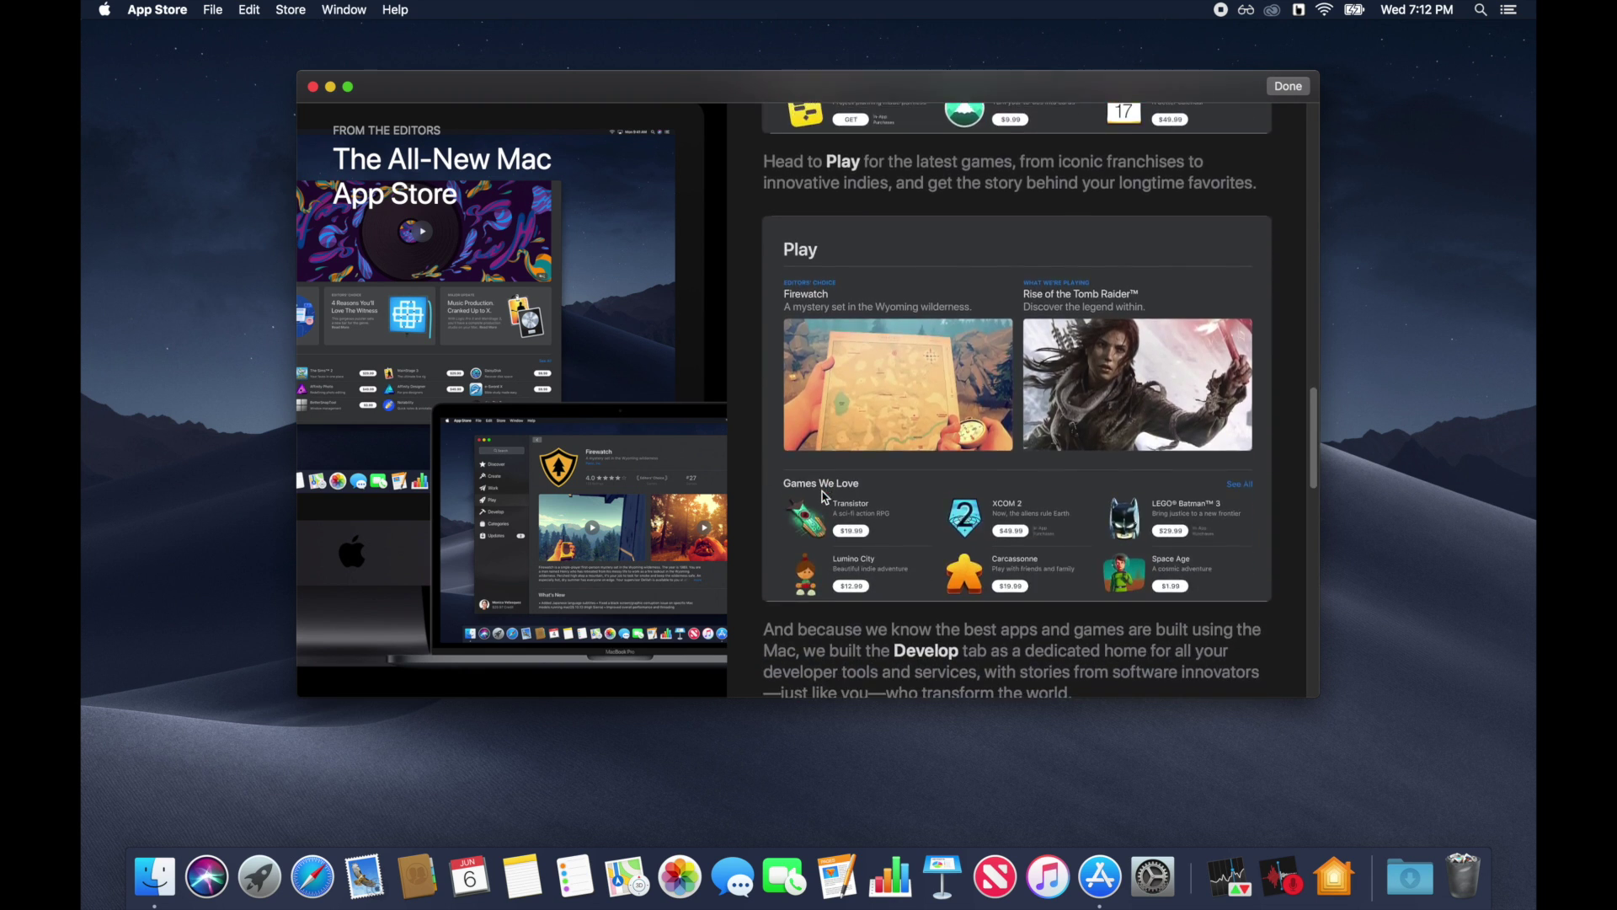
scroll(824, 497, down, 10)
scroll(824, 497, up, 20)
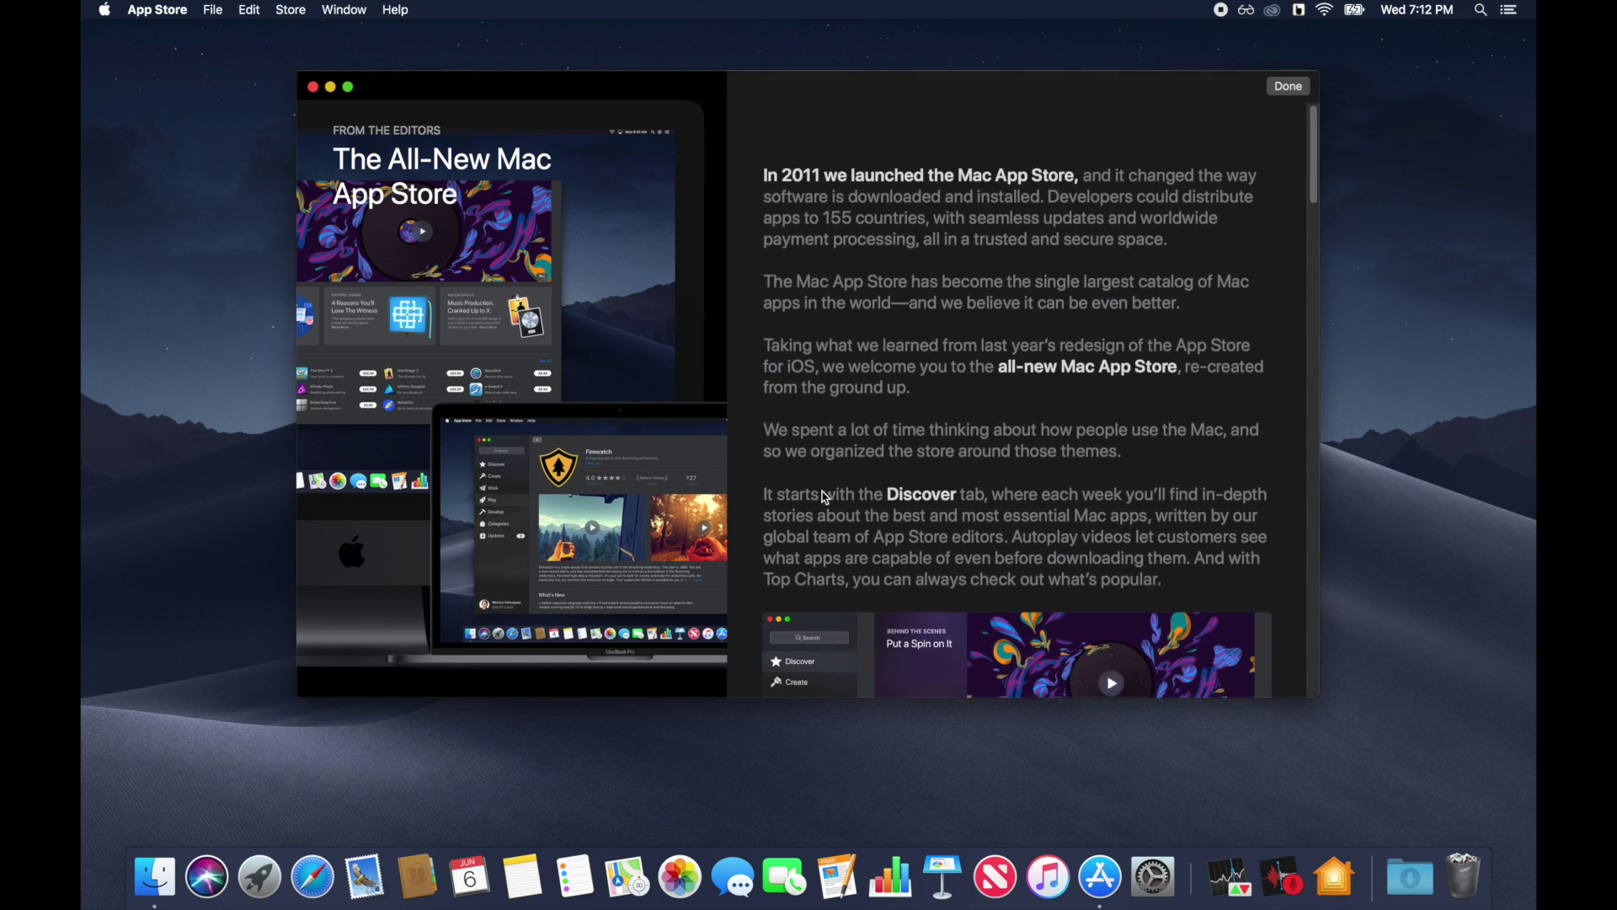
key(Escape)
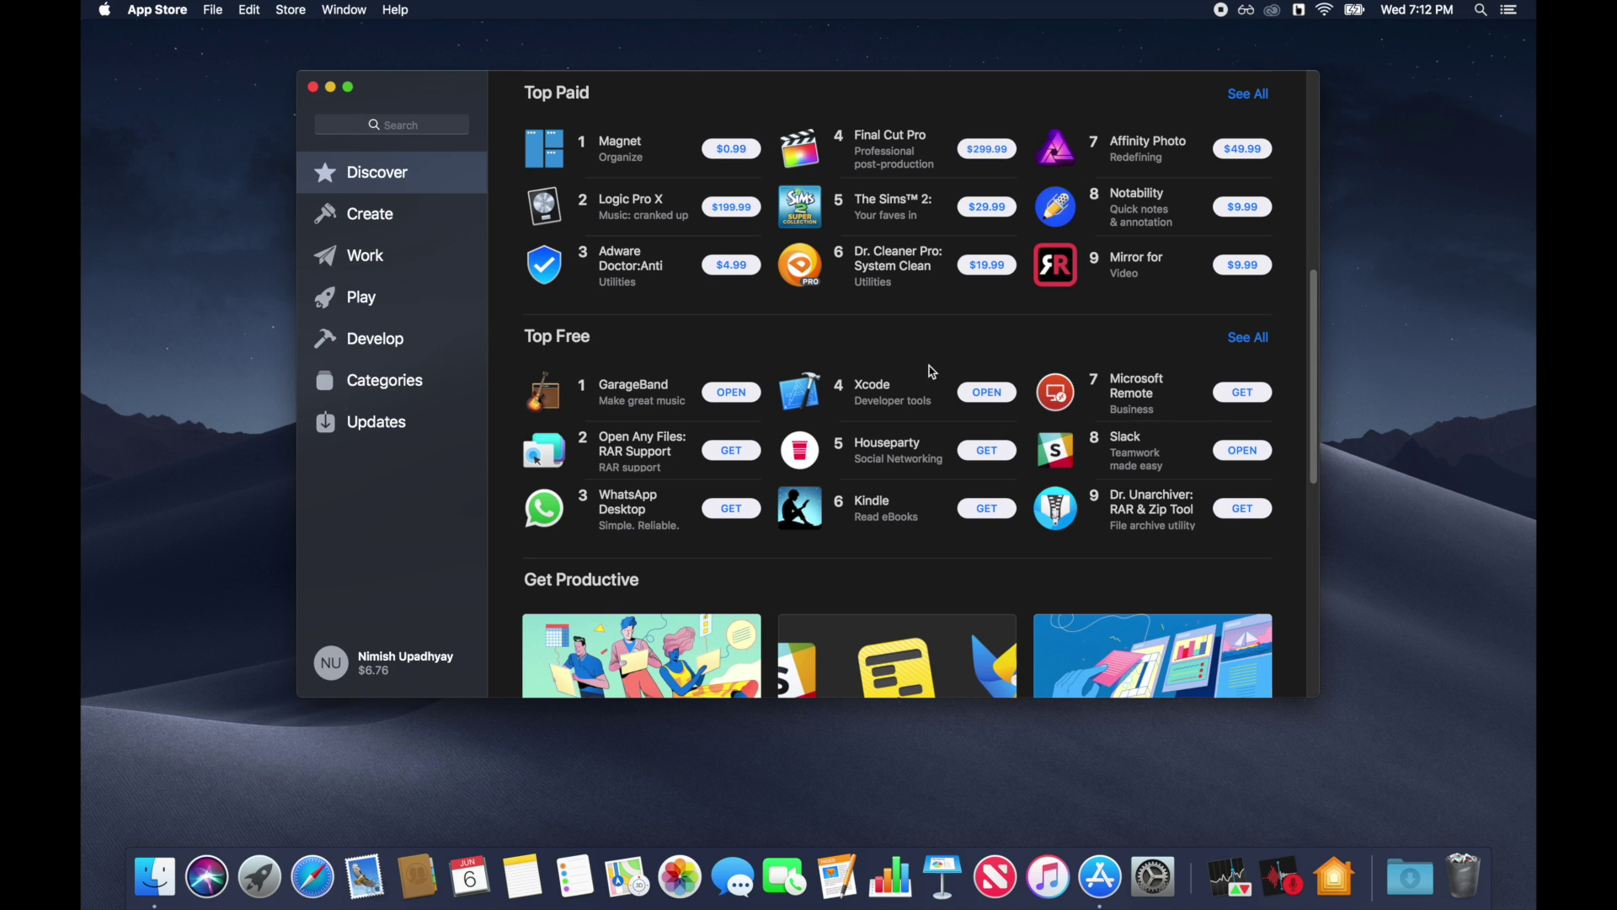
Browse the App Store's Discover page, including the top charts, Get Productive and Editors' Choice sections
scroll(933, 372, up, 3)
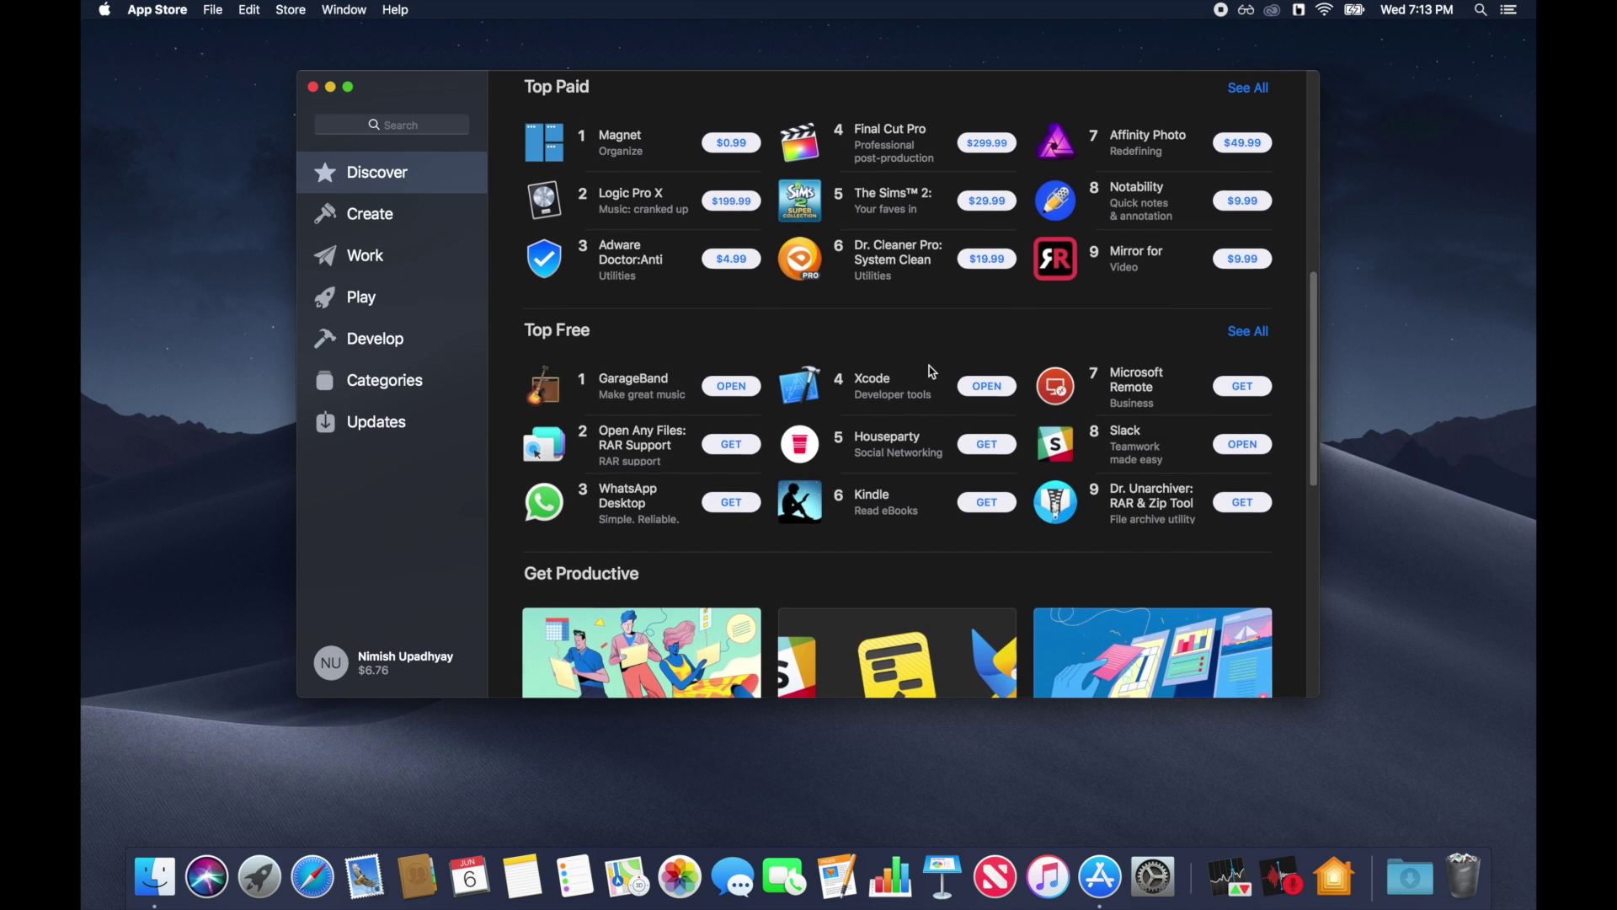
scroll(933, 371, down, 6)
scroll(934, 372, down, 2)
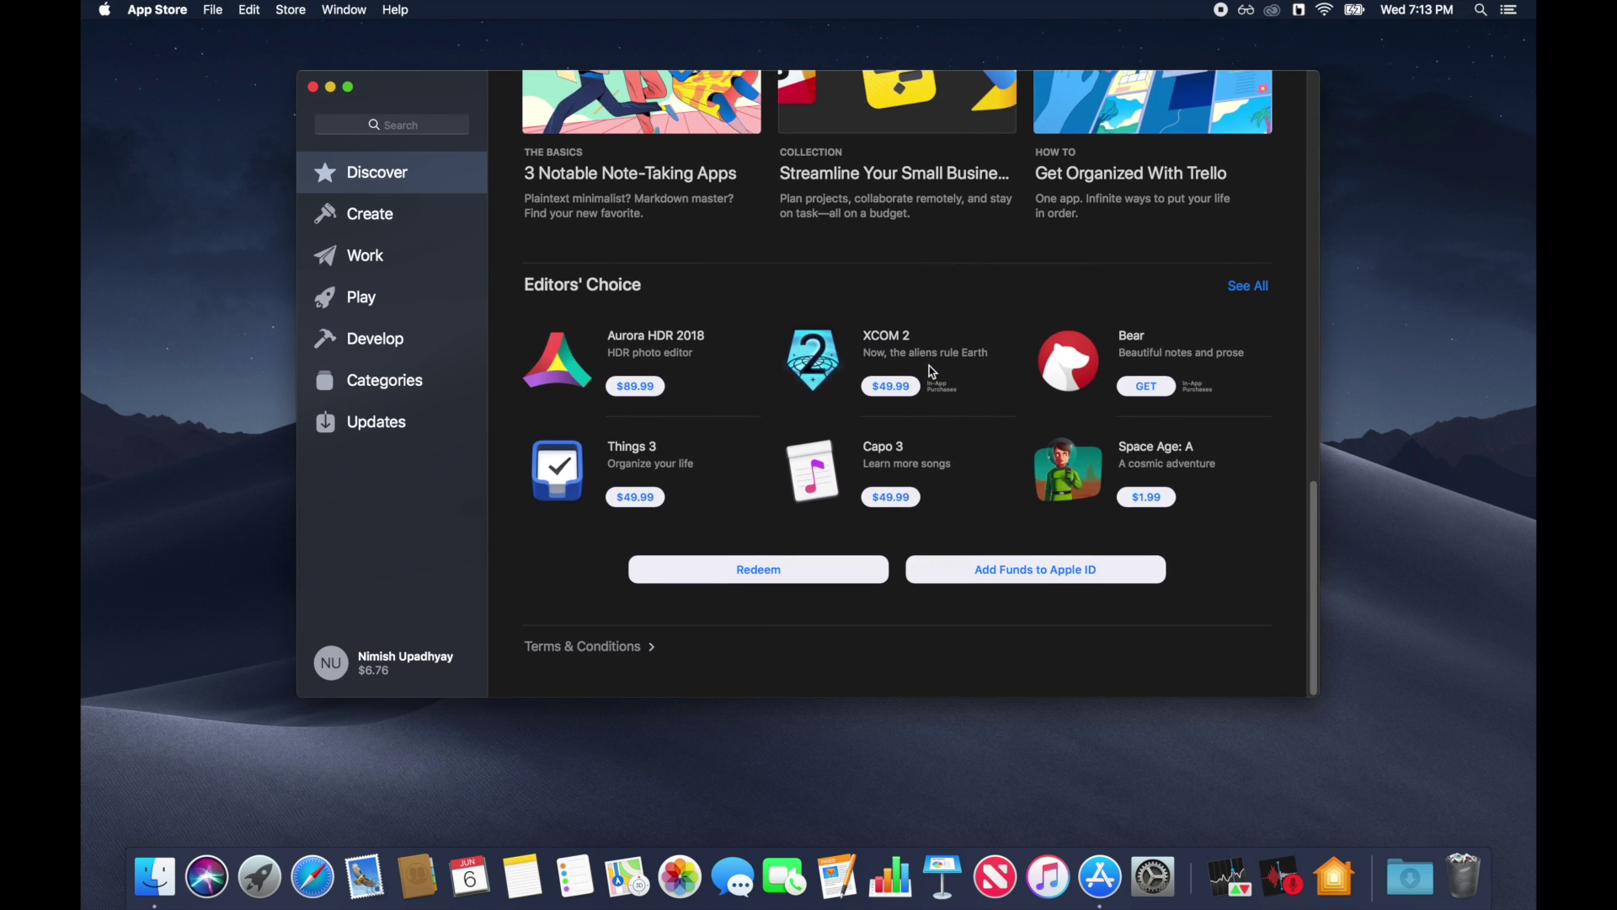
scroll(933, 372, up, 3)
scroll(934, 372, up, 3)
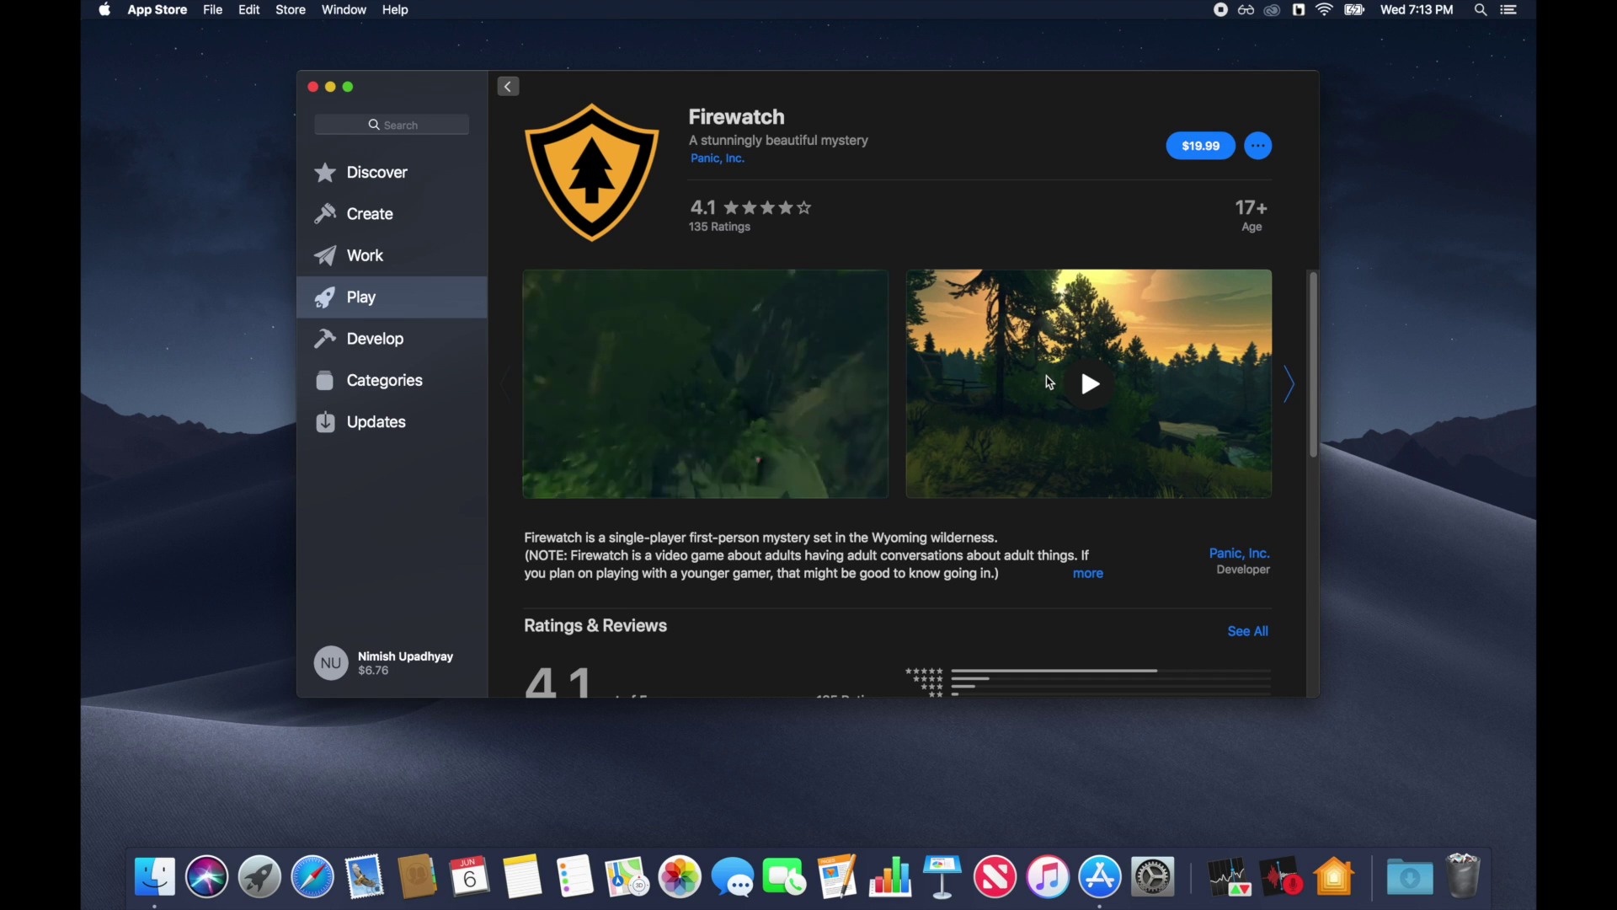
Return from the Firewatch product page to the Play page
scroll(1049, 383, left, 5)
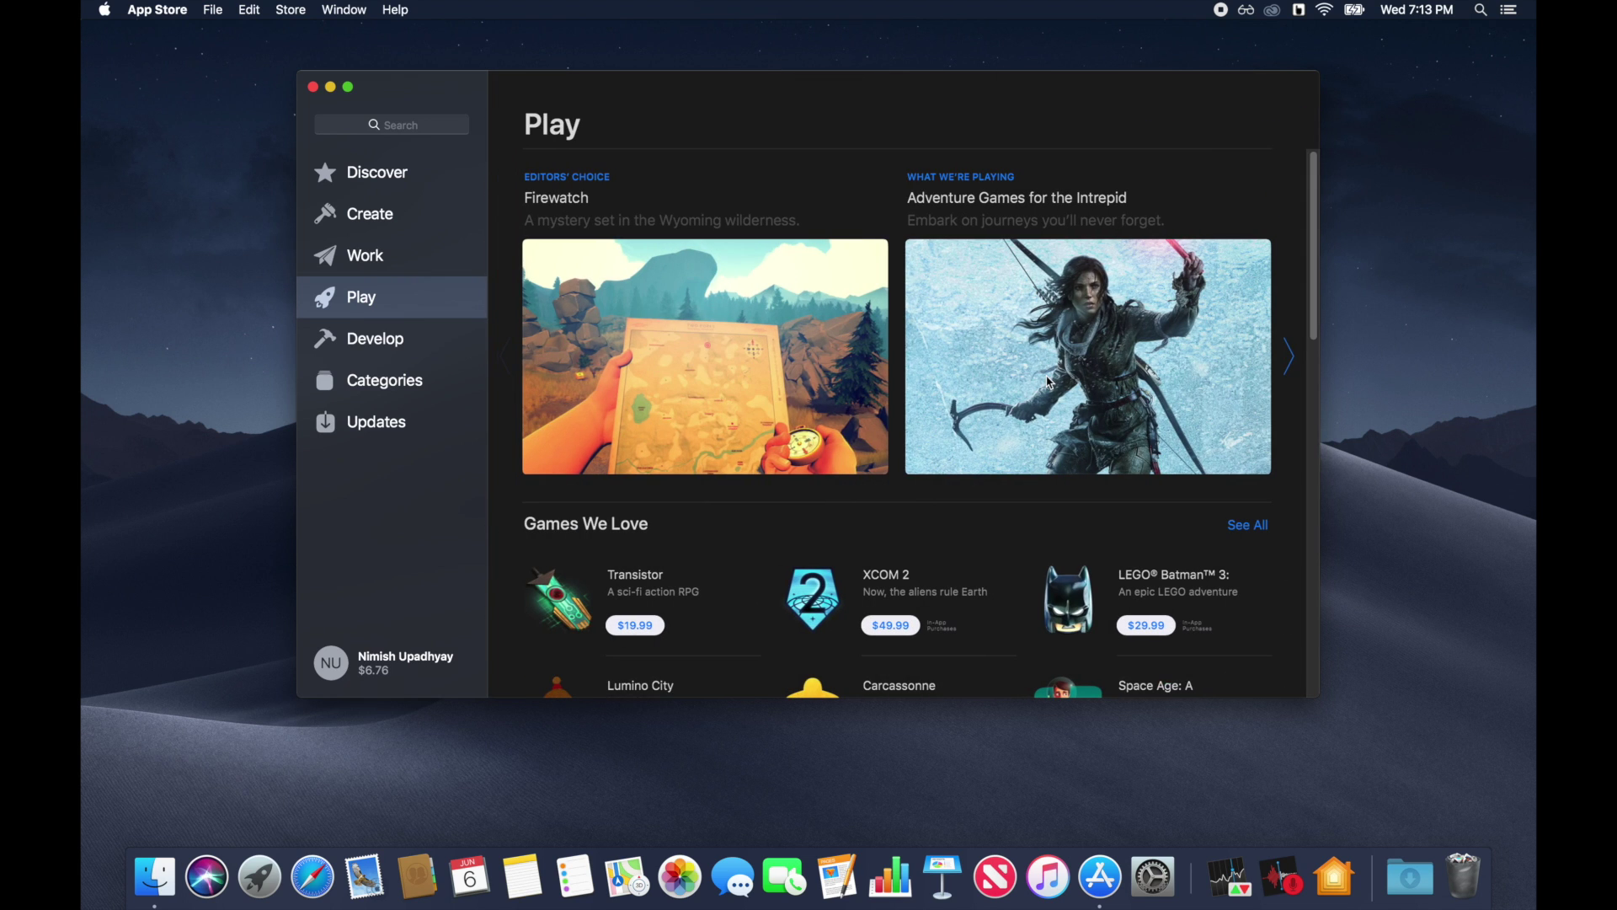
Look through the featured games carousel on the App Store's Play page
scroll(1047, 382, right, 5)
scroll(1047, 382, left, 5)
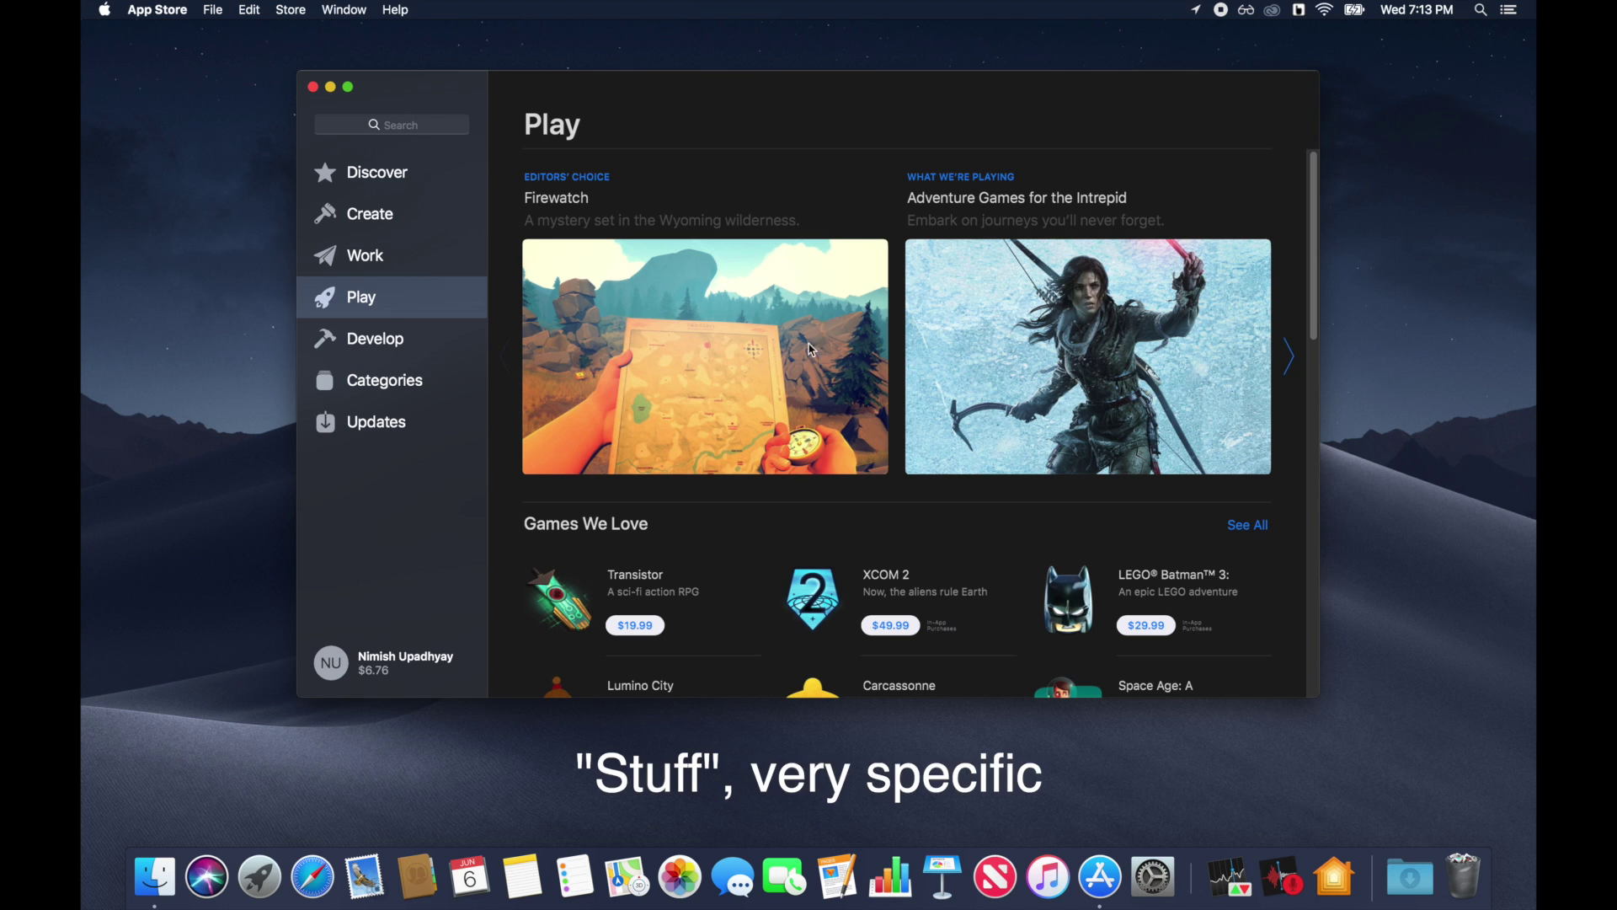
scroll(811, 349, right, 5)
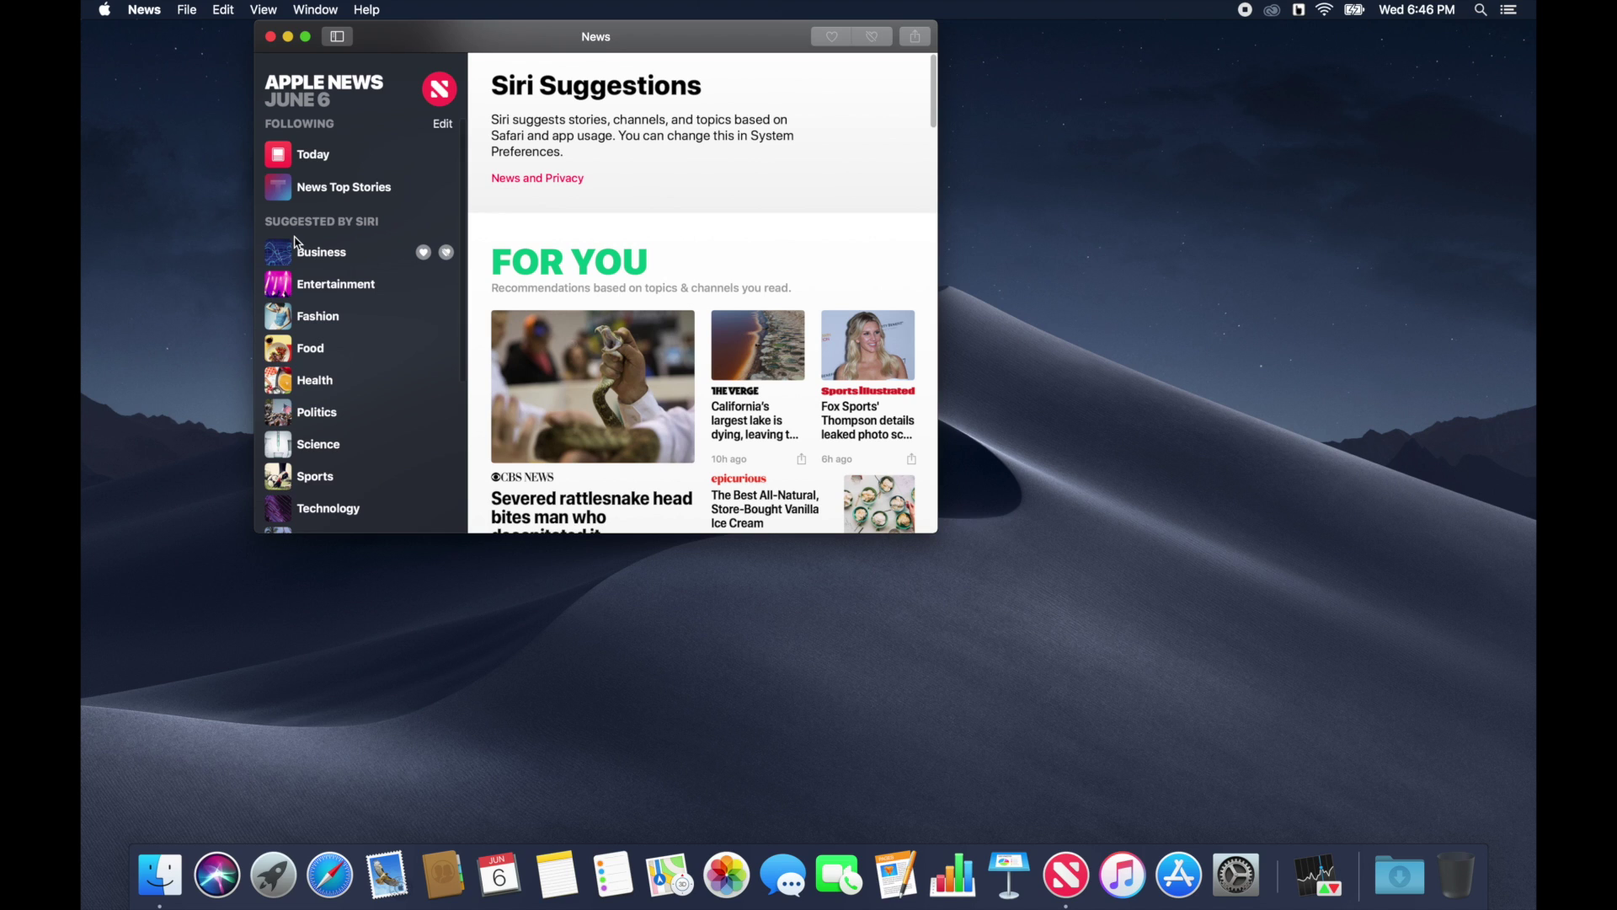
Switch to News, look through the topics suggested by Siri and mark Business as a liked topic
scroll(403, 217, down, 5)
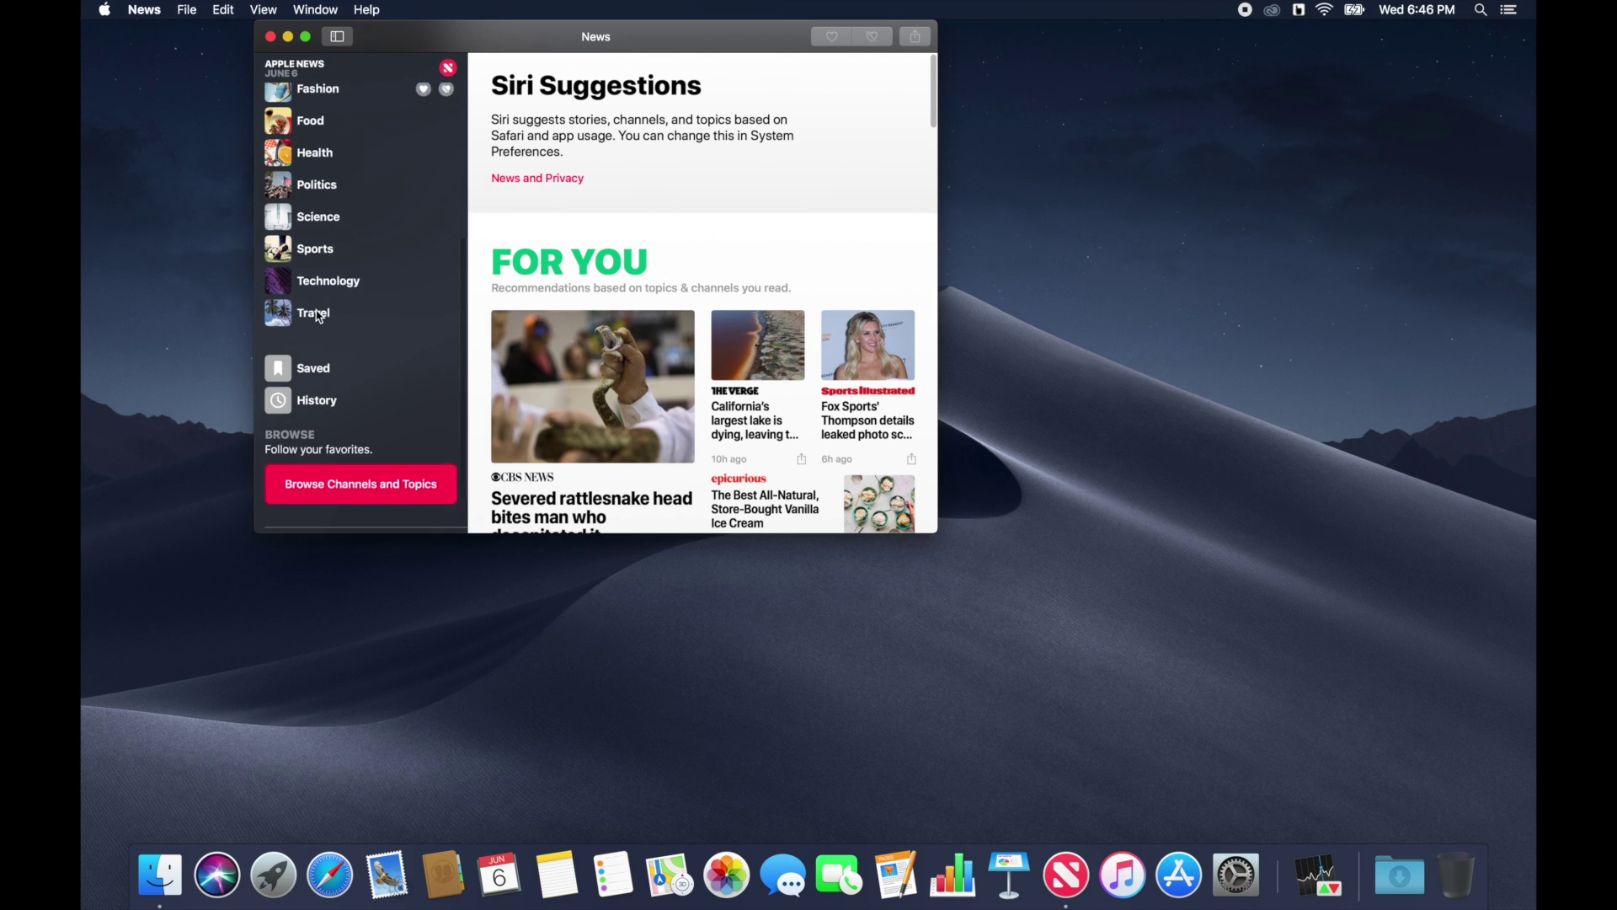
scroll(379, 317, up, 5)
scroll(337, 313, down, 5)
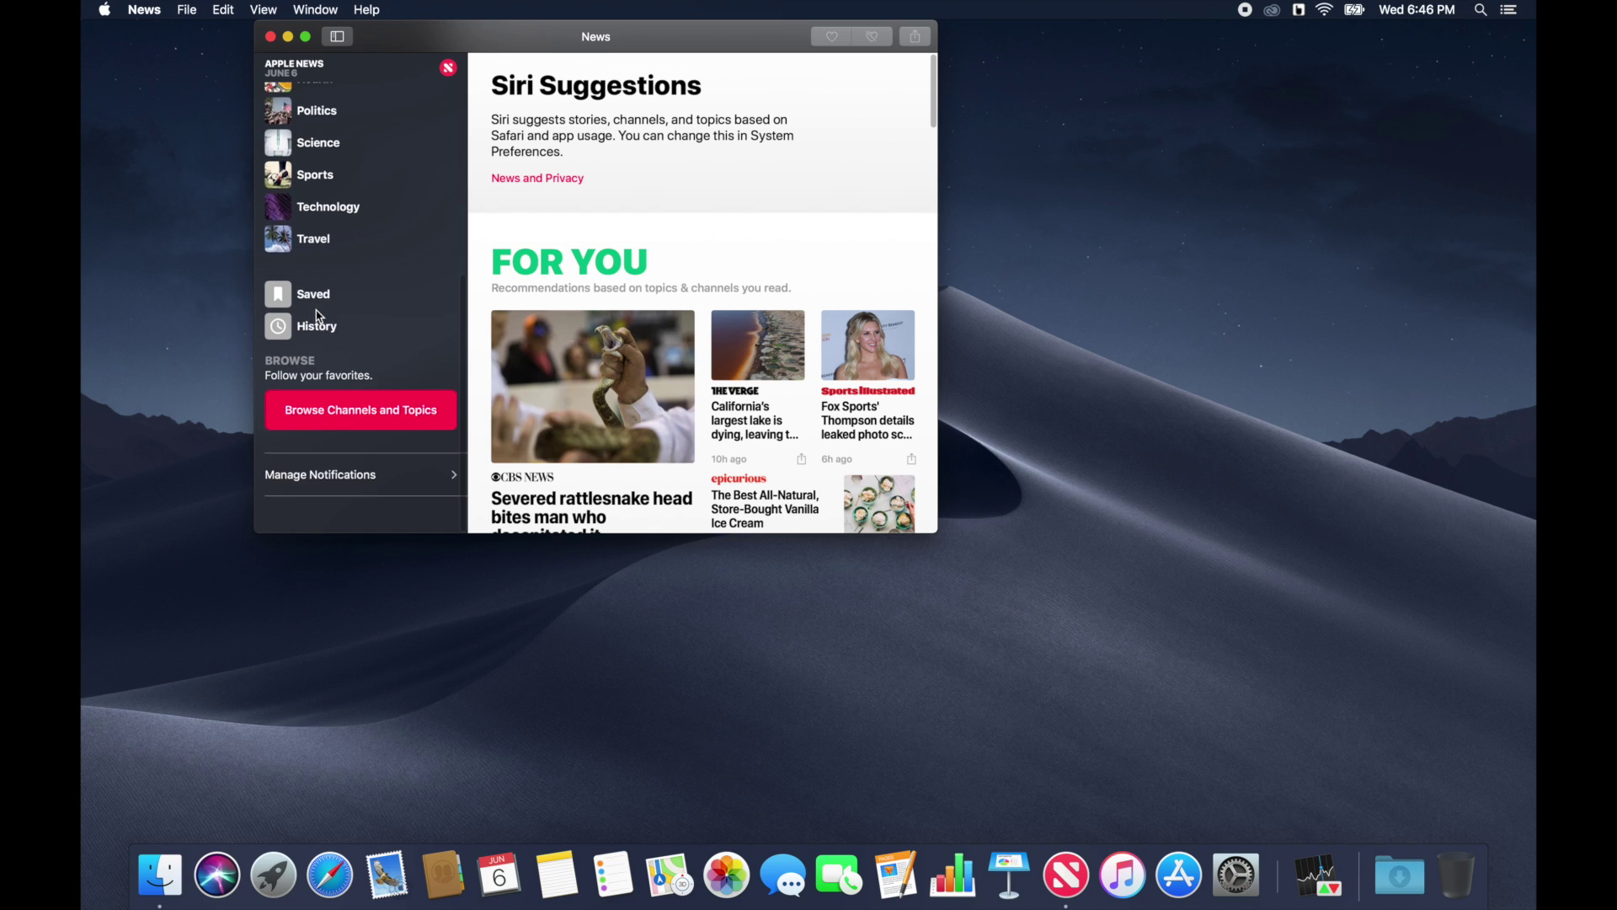
scroll(337, 294, up, 5)
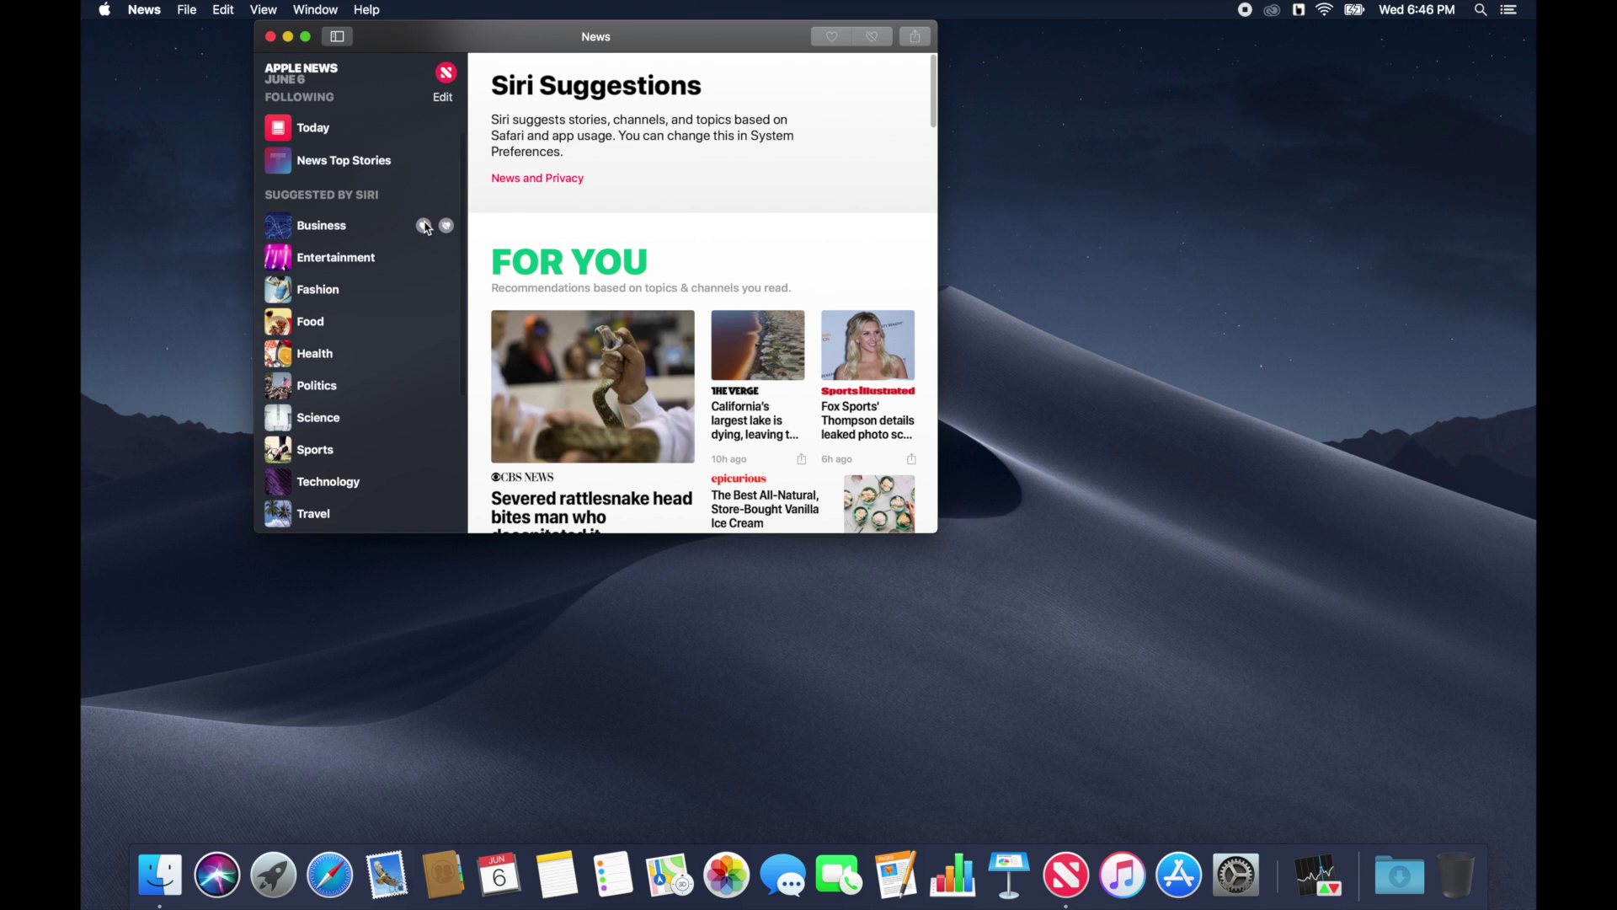
click(425, 229)
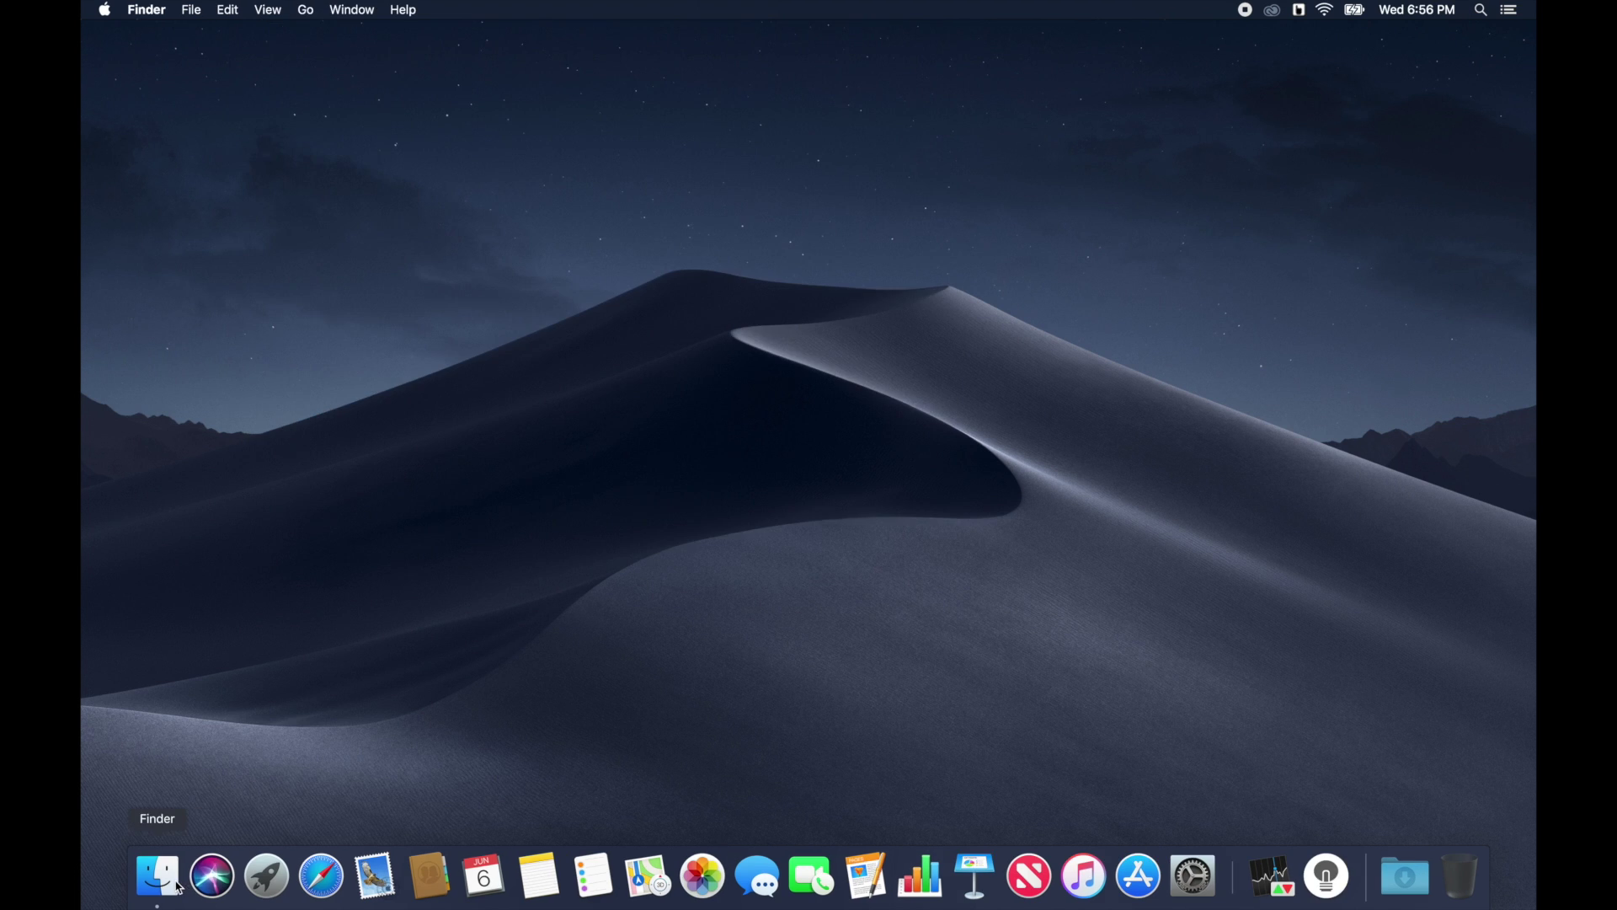
Open the desktop background settings, choose the Mojave (Dynamic) picture and close the settings window
right_click(910, 325)
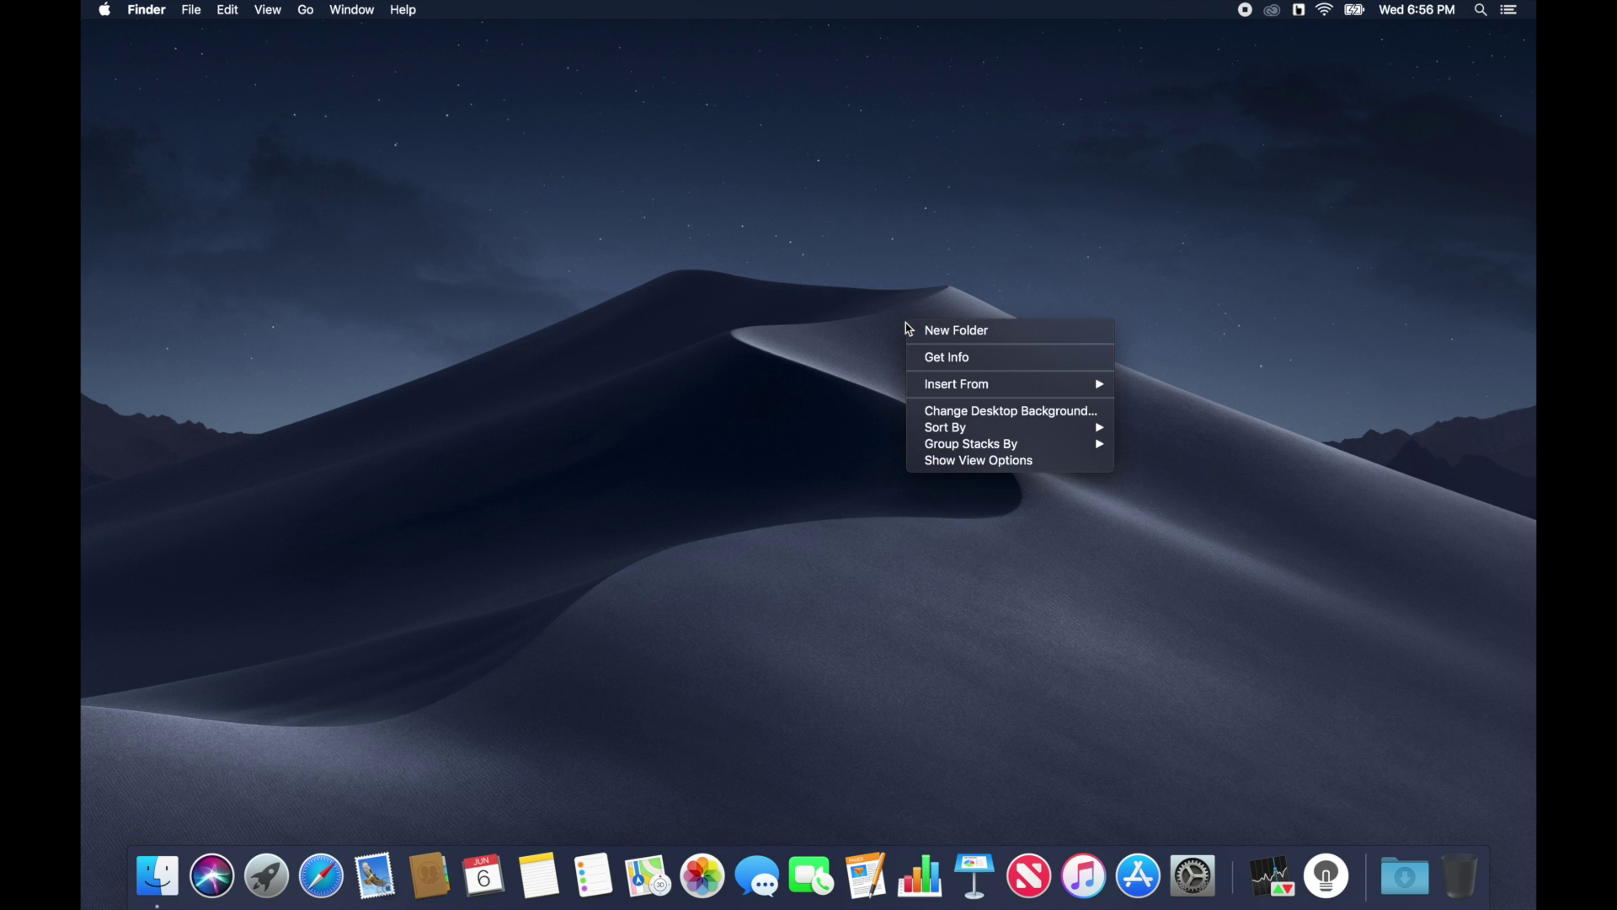
click(988, 411)
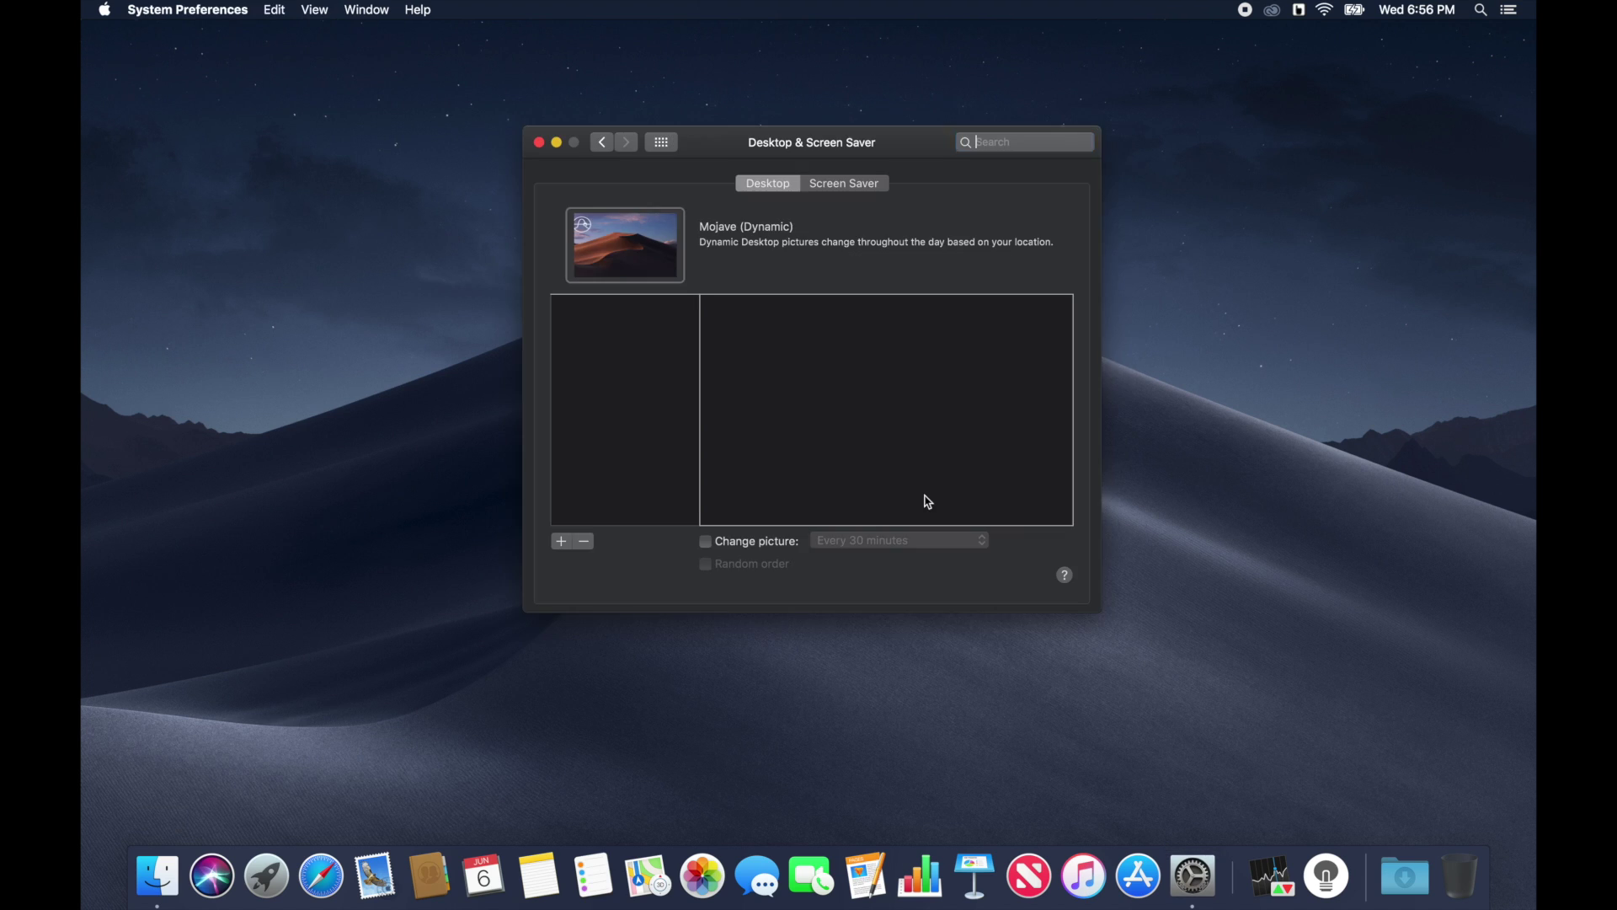
click(756, 331)
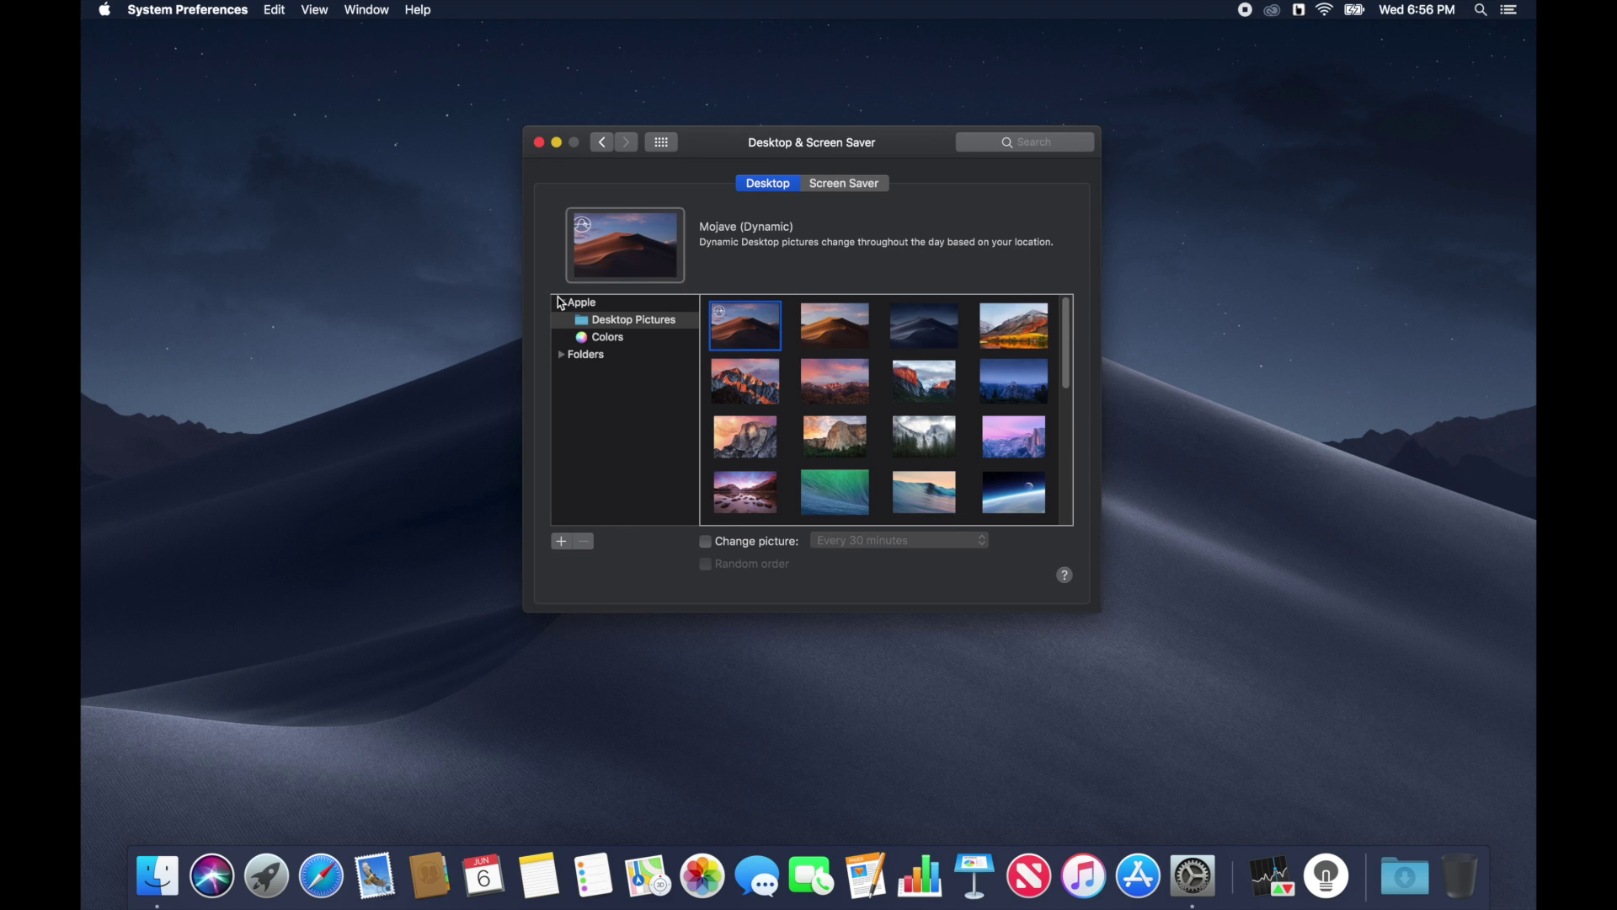
click(539, 143)
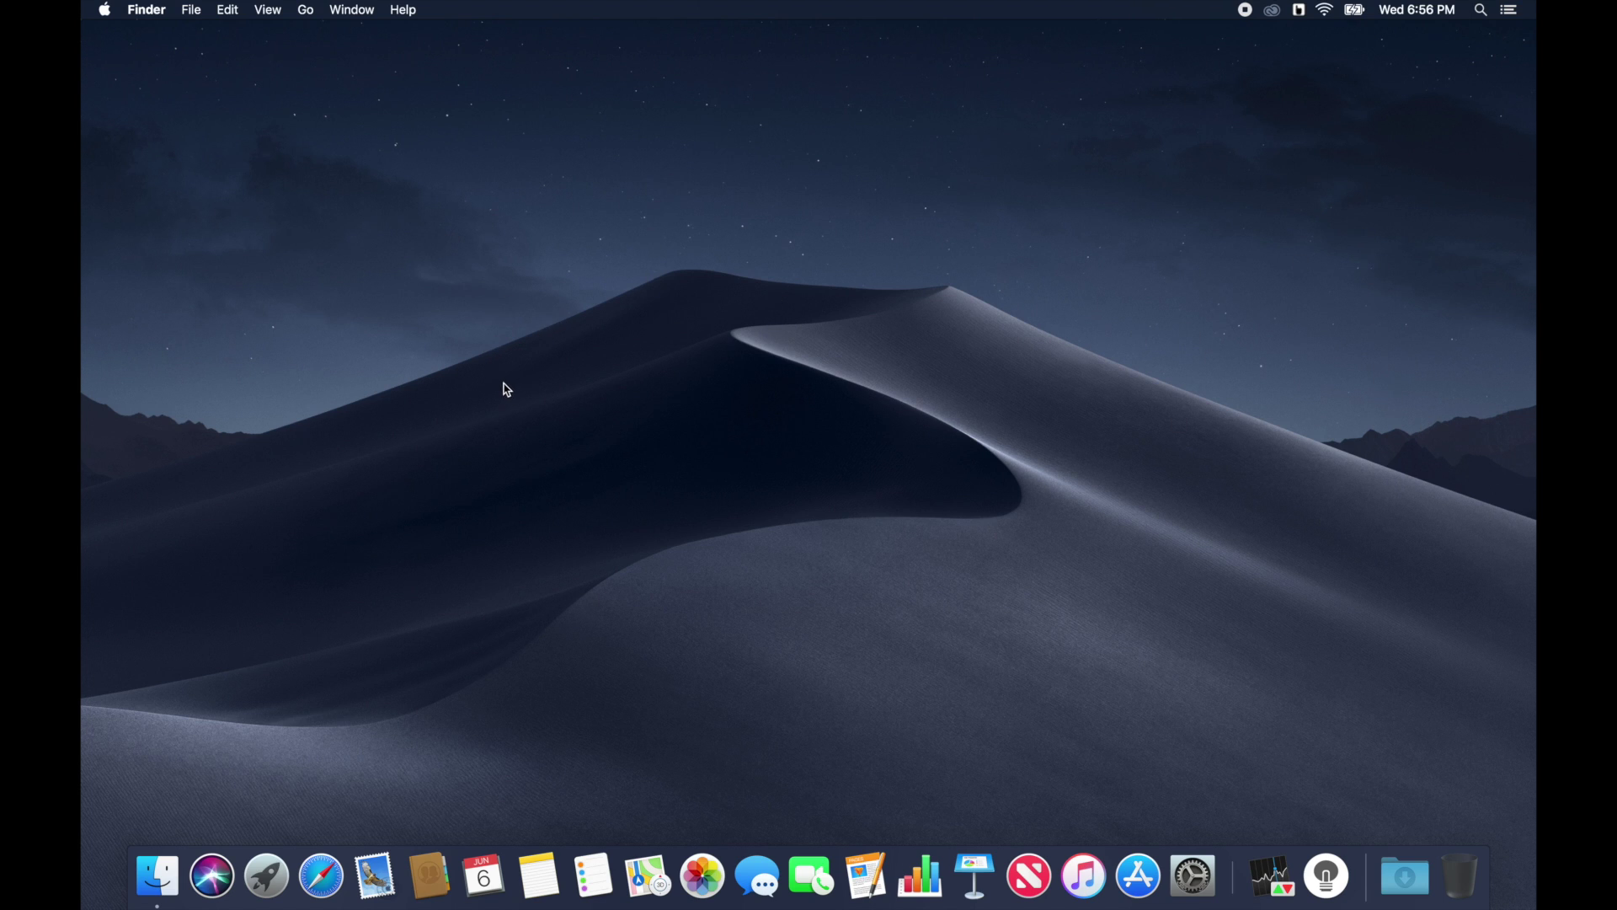
Reopen the desktop background settings and set the desktop picture to Mojave Night
right_click(596, 565)
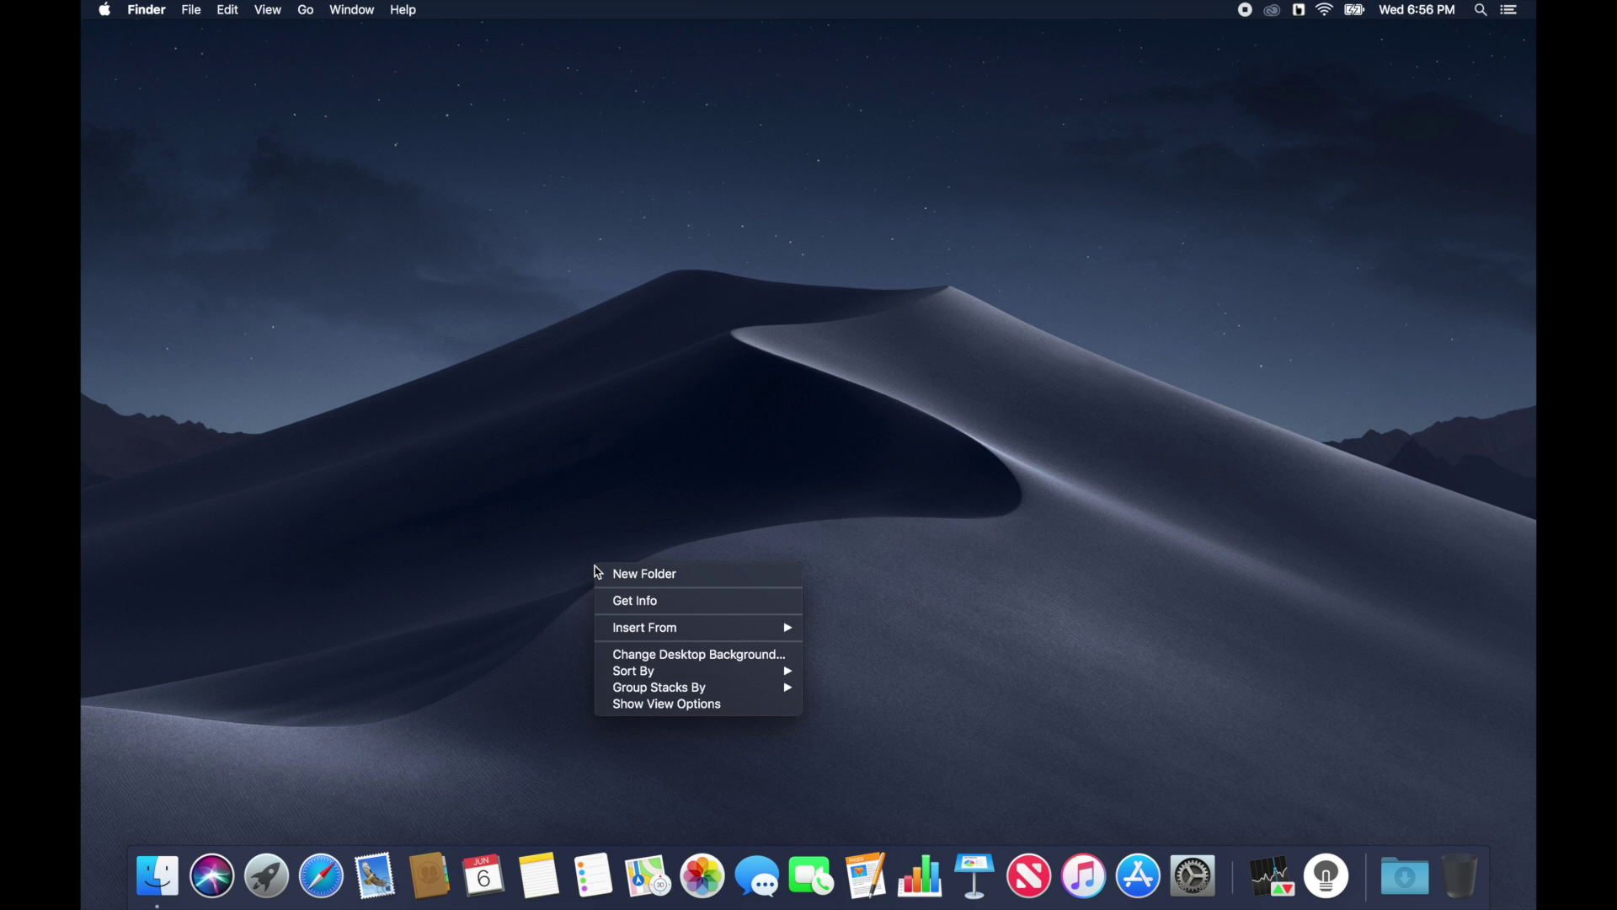
click(650, 656)
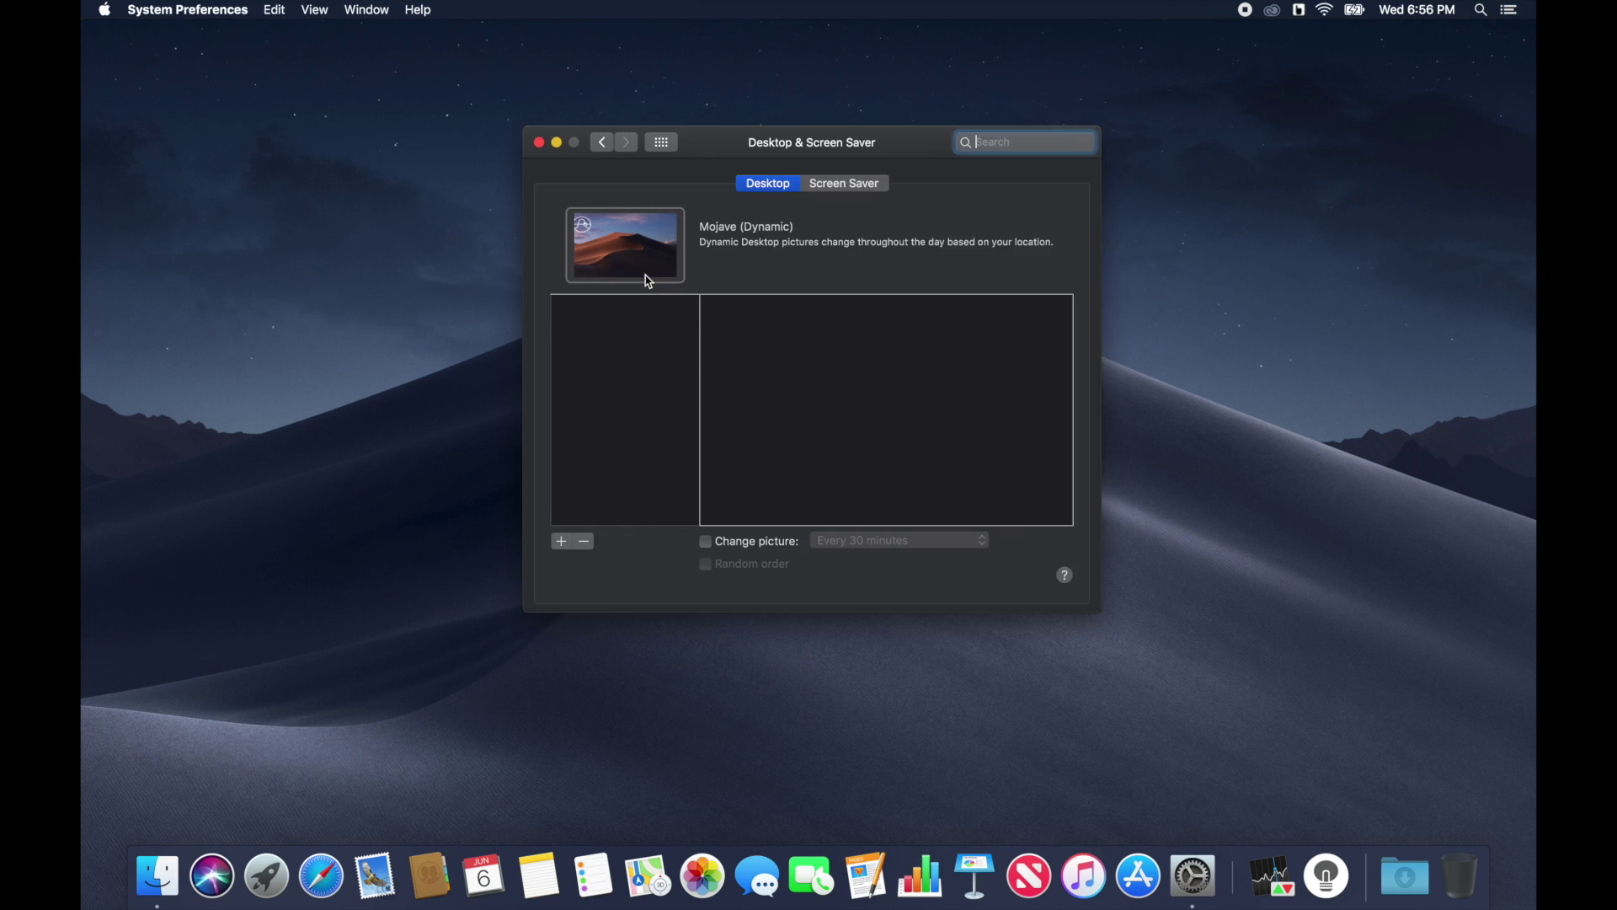
click(911, 333)
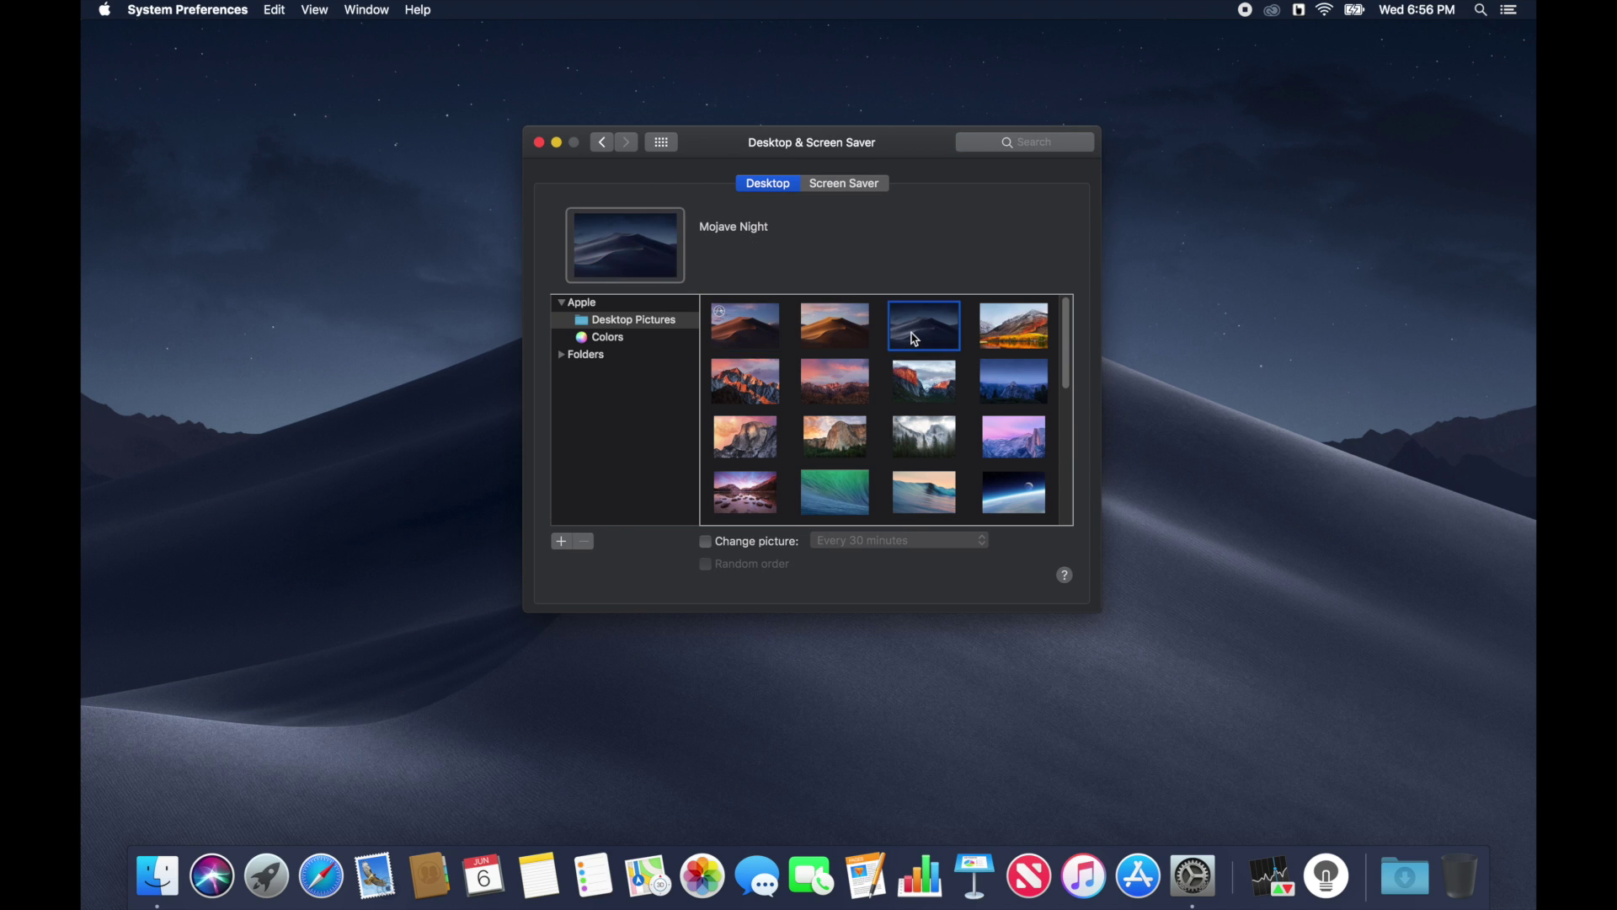